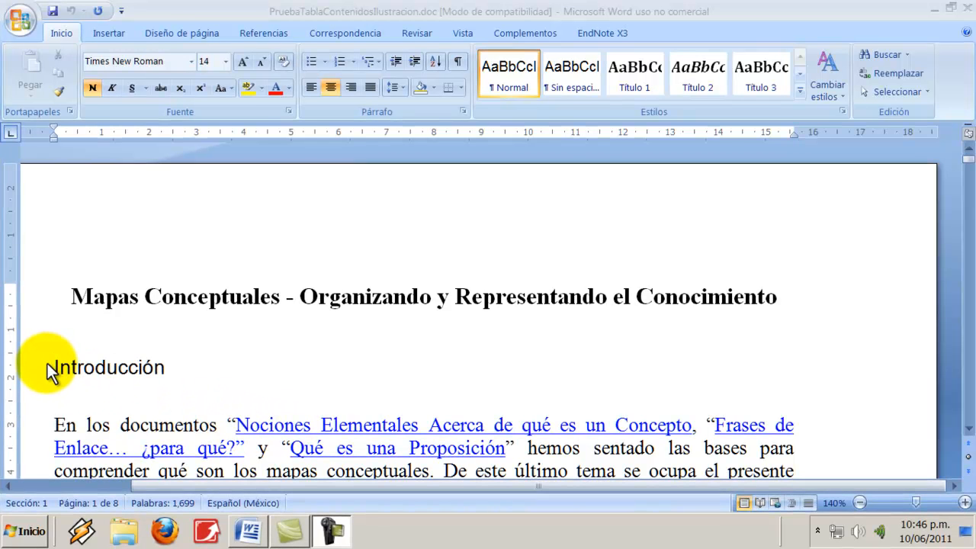
- Apply the Título 1 style to the "Introducción" and "Mapas Conceptuales" headings
left_click_drag(176, 379, 33, 371)
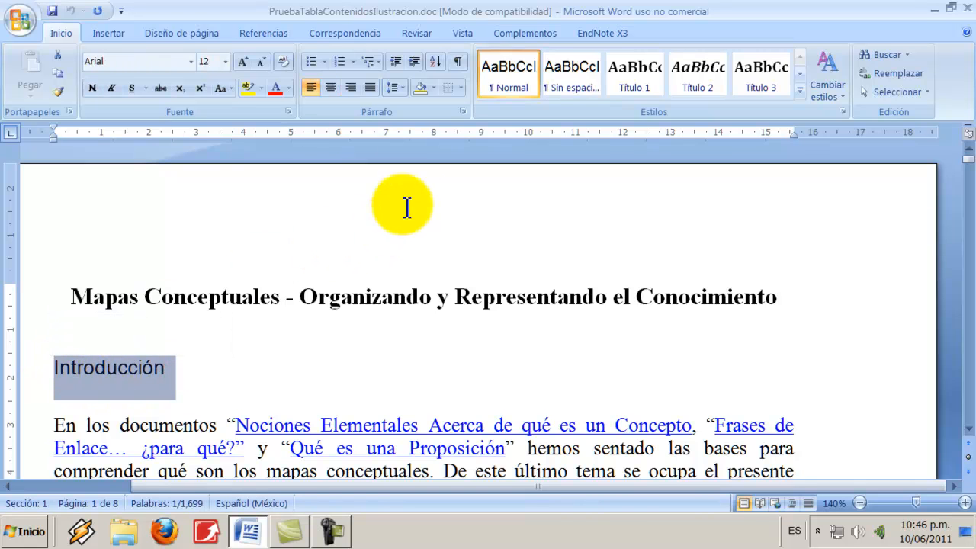
left_click(637, 80)
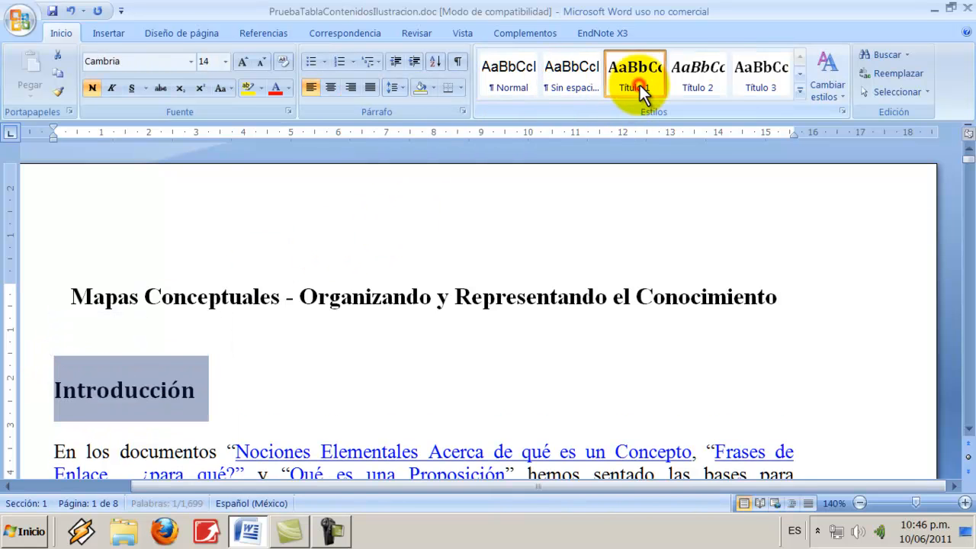
scroll(290, 402, "down", 5)
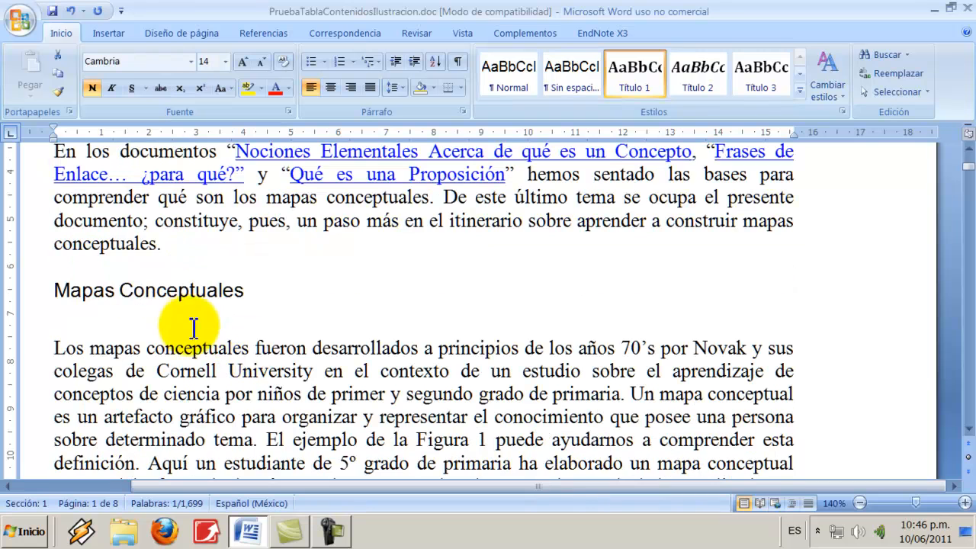
left_click_drag(253, 285, 81, 283)
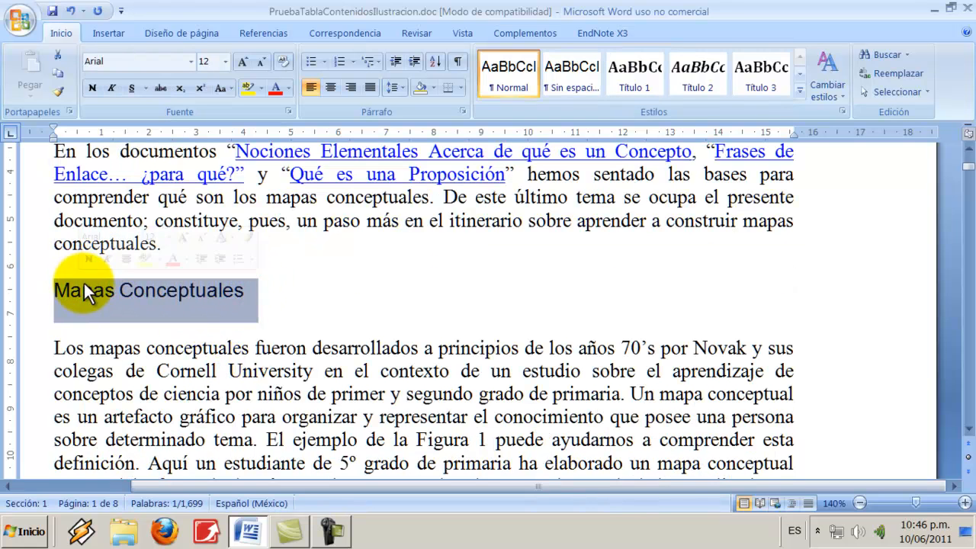
left_click(624, 69)
- Apply the Título 1 style to the "Pregunta de Enfoque" and "Enlaces Cruzados" headings
scroll(261, 236, "down", 3)
scroll(274, 290, "down", 20)
left_click_drag(253, 164, 65, 163)
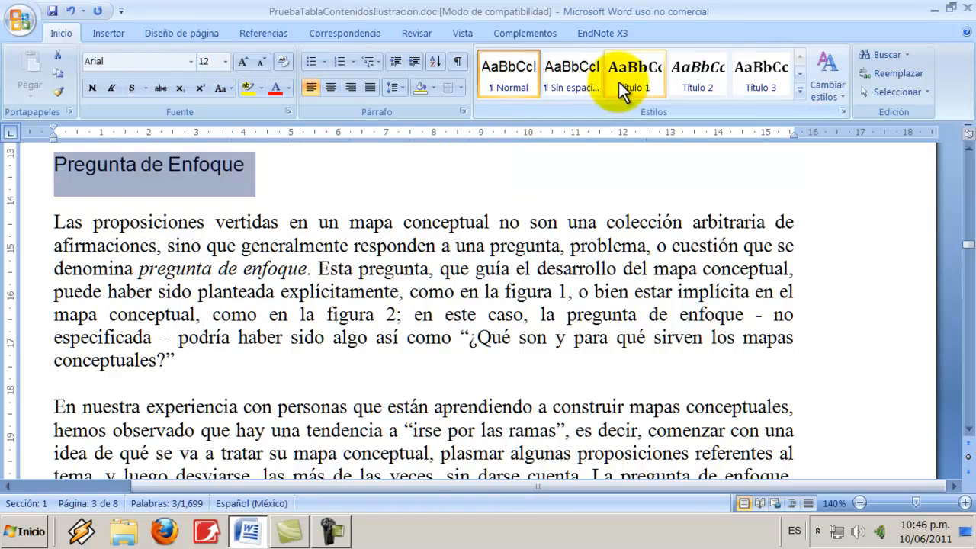
left_click(619, 81)
scroll(292, 315, "down", 3)
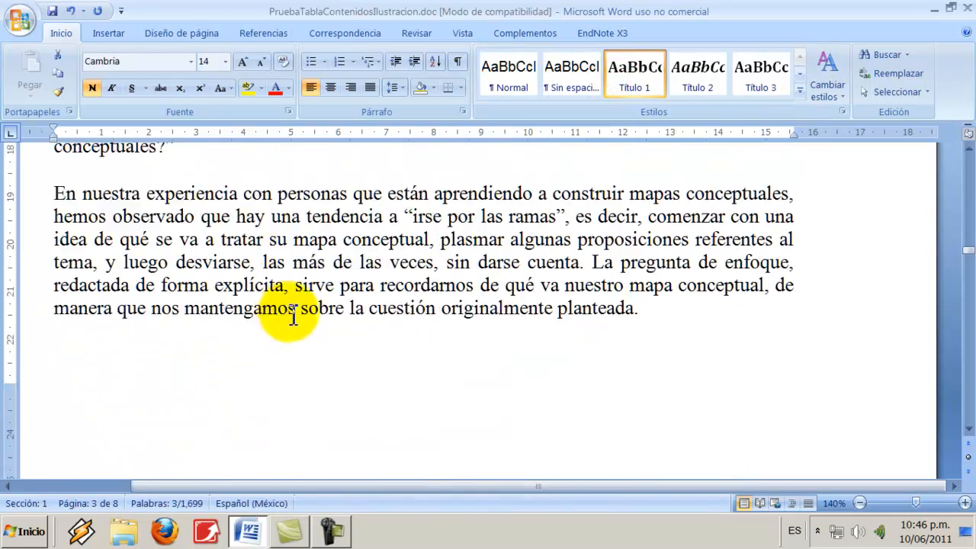
scroll(292, 315, "down", 12)
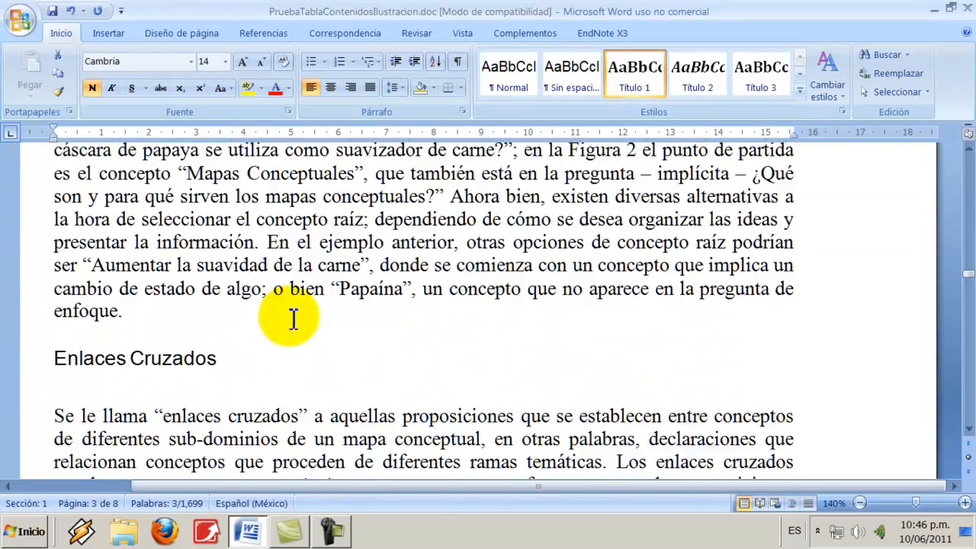
left_click_drag(219, 358, 53, 358)
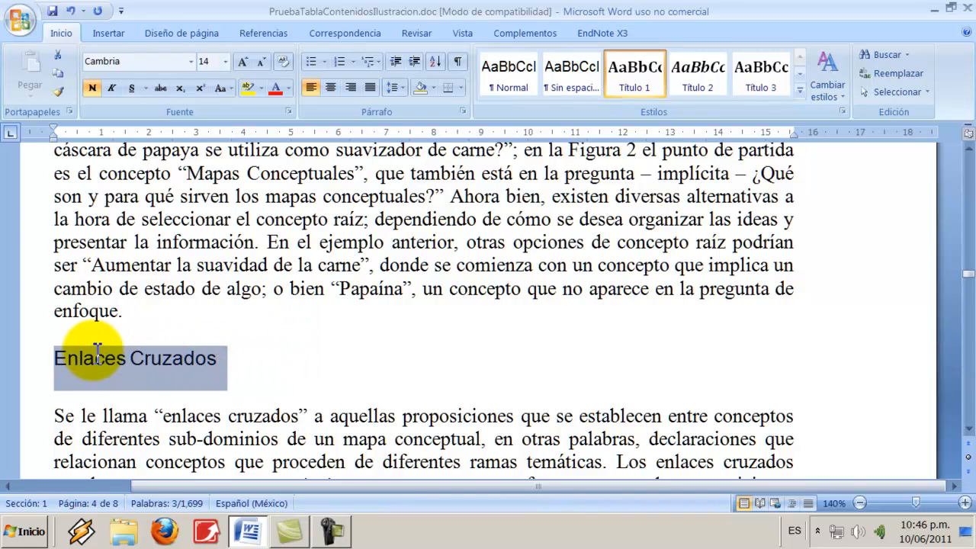
left_click(636, 74)
- Apply the Título 1 style to the "Recursos" and "Consideraciones Finales" headings
scroll(421, 312, "down", 5)
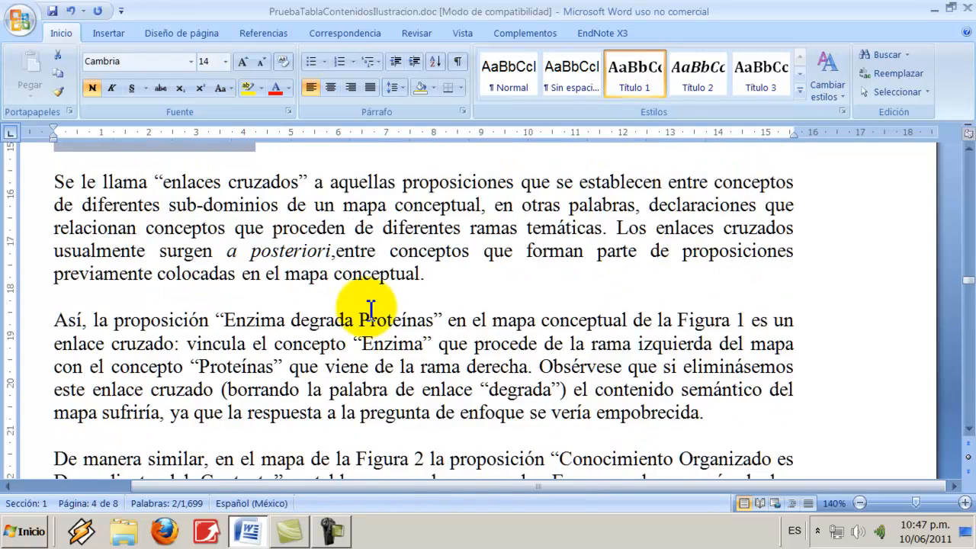
scroll(369, 309, "down", 12)
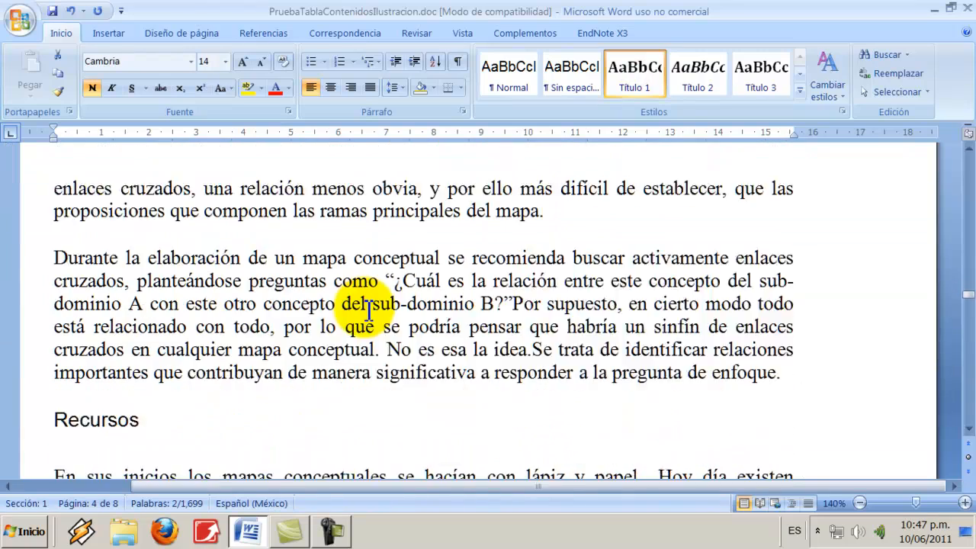
left_click_drag(141, 301, 44, 298)
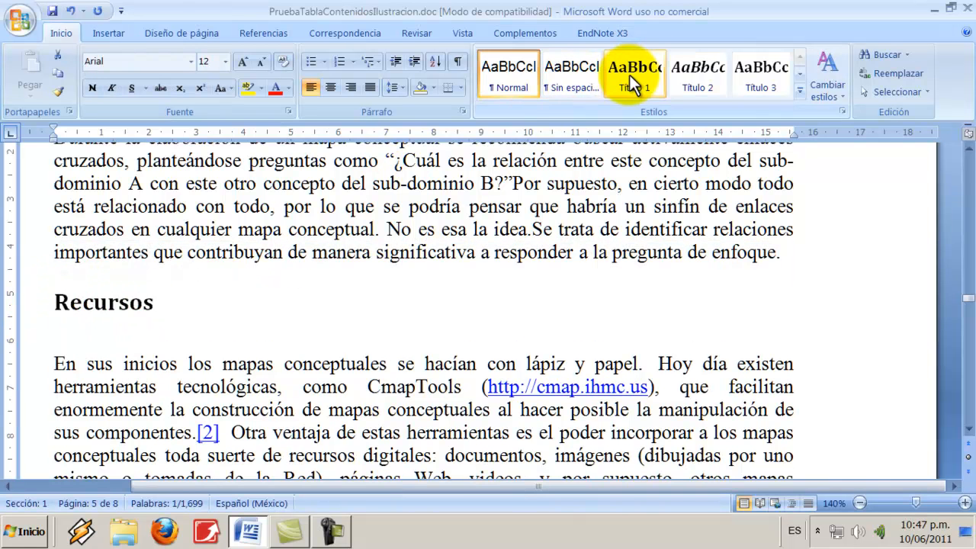
left_click(629, 74)
scroll(338, 414, "down", 7)
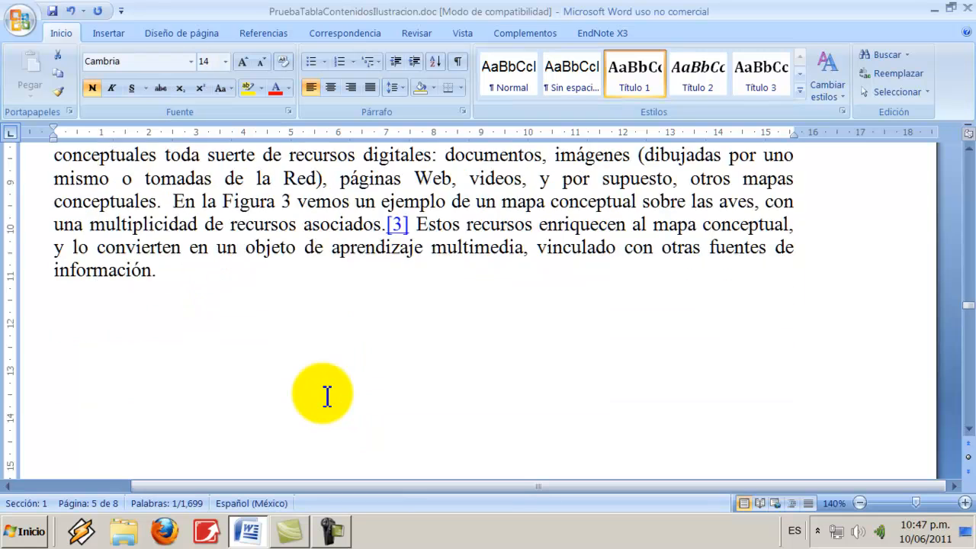
scroll(326, 396, "down", 10)
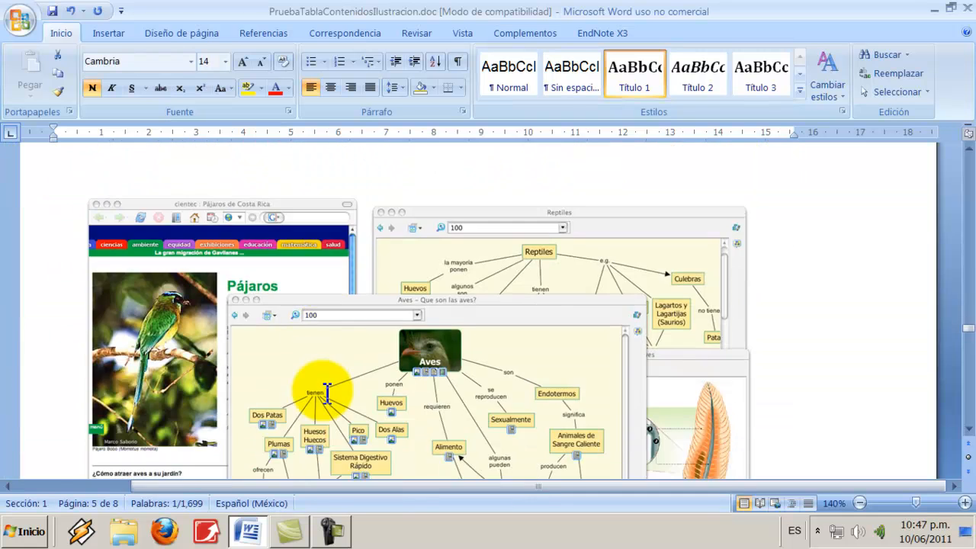
scroll(326, 391, "down", 3)
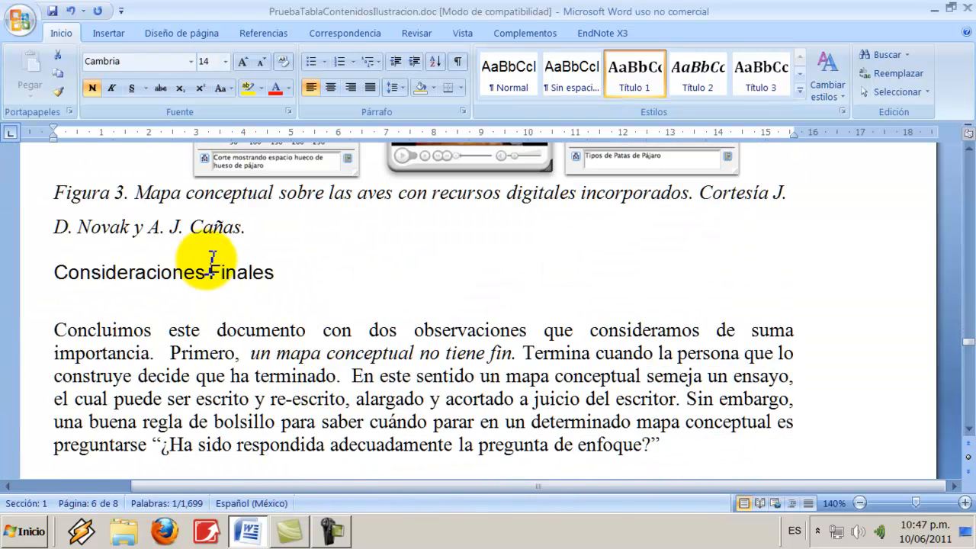
left_click_drag(281, 276, 125, 260)
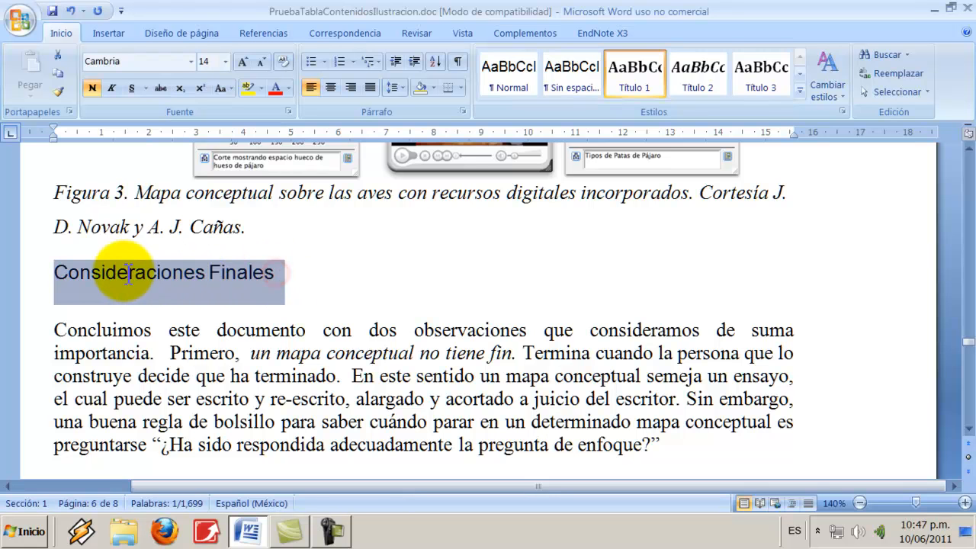
left_click(639, 72)
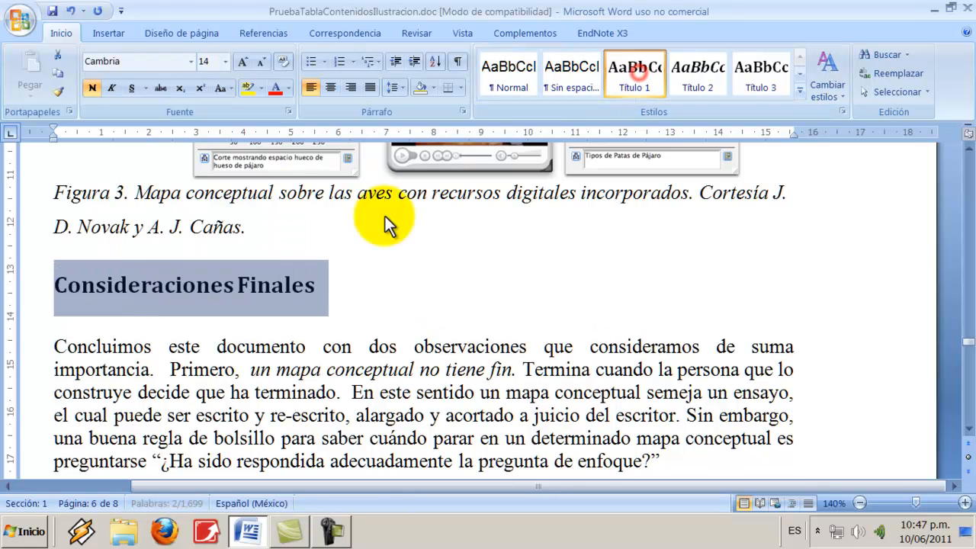
- Format the "Actividades" heading after the closing considerations with the Título 2 style
scroll(190, 343, "down", 4)
scroll(191, 336, "down", 1)
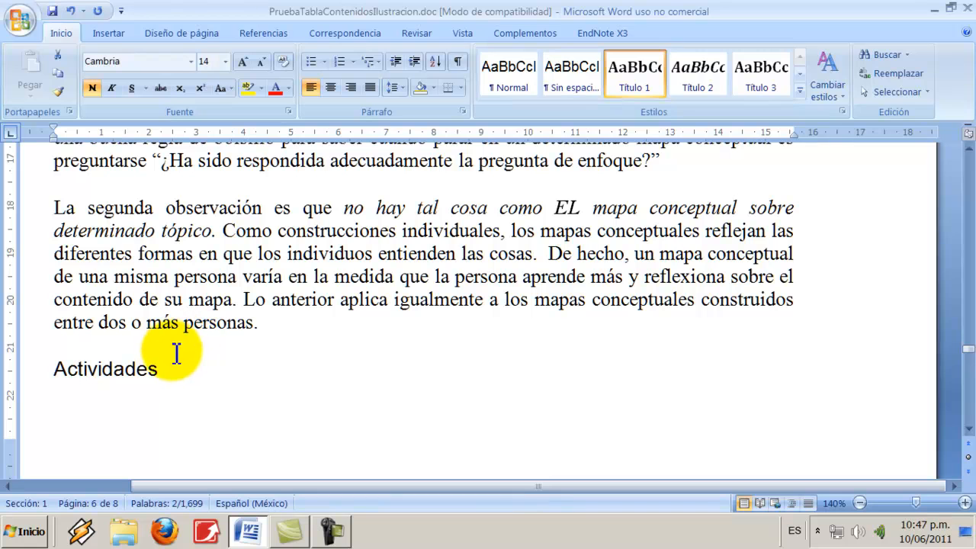
left_click_drag(165, 370, 58, 366)
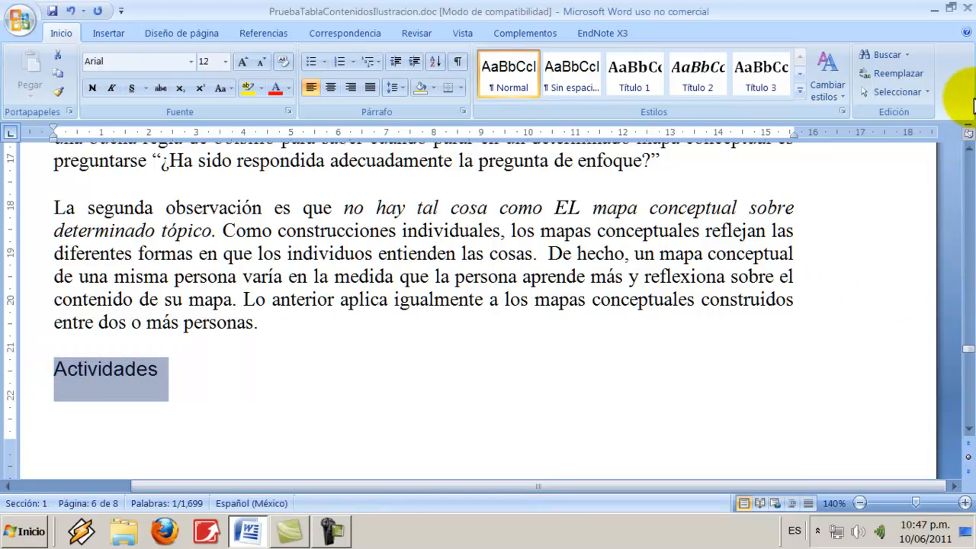
left_click(701, 85)
- Format the "Referencias" heading above the bibliography with the Título 1 style
scroll(469, 305, "down", 12)
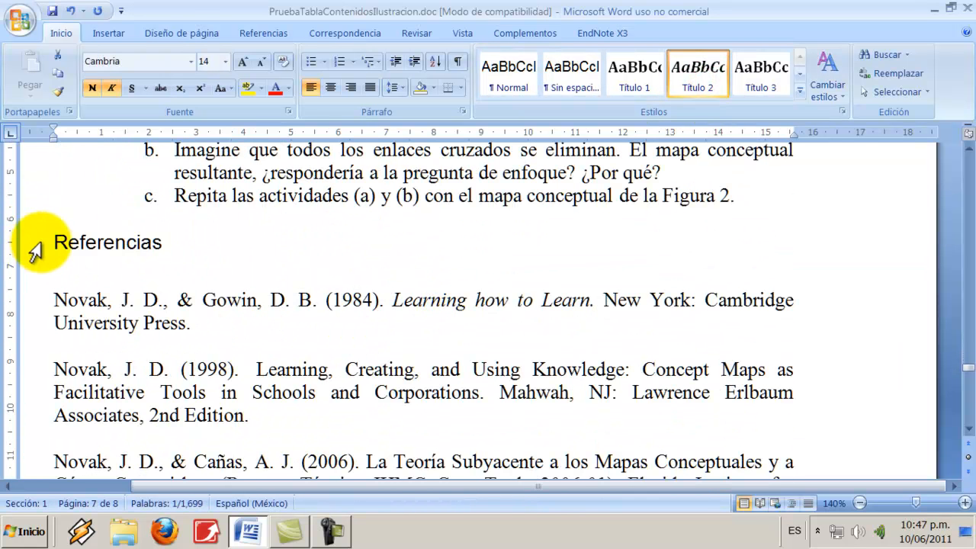
left_click_drag(50, 242, 171, 244)
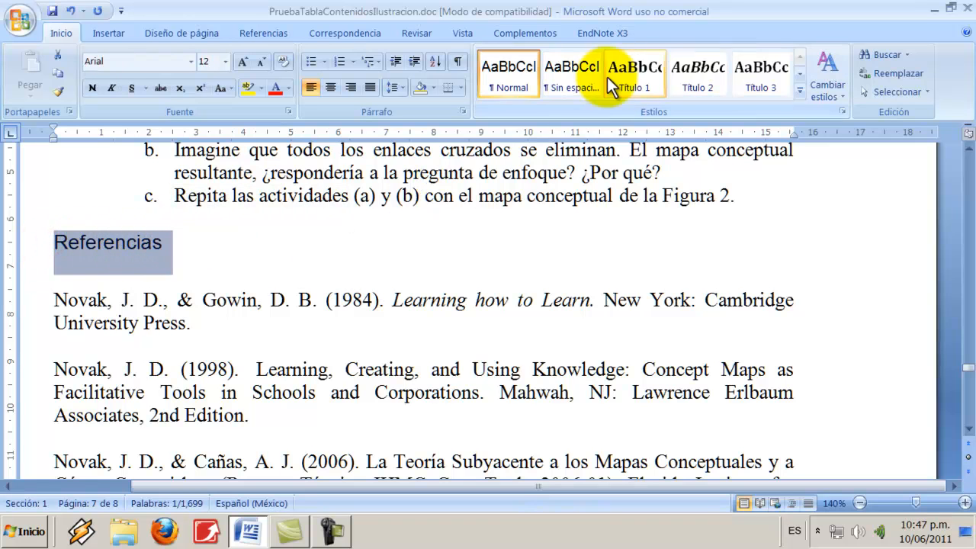
left_click(636, 77)
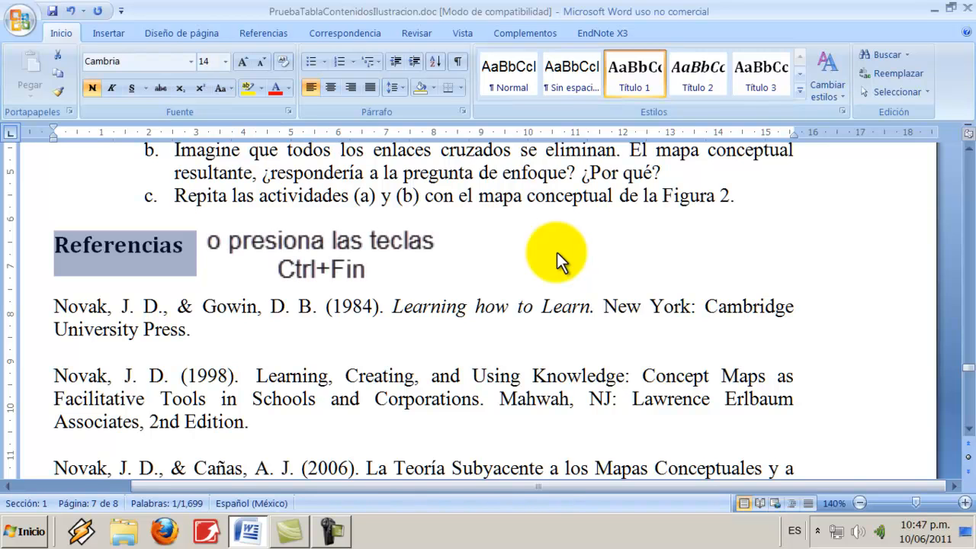
- Insert a table of contents in the Tabla automática 1 format at the very end of the document
key("ctrl+End")
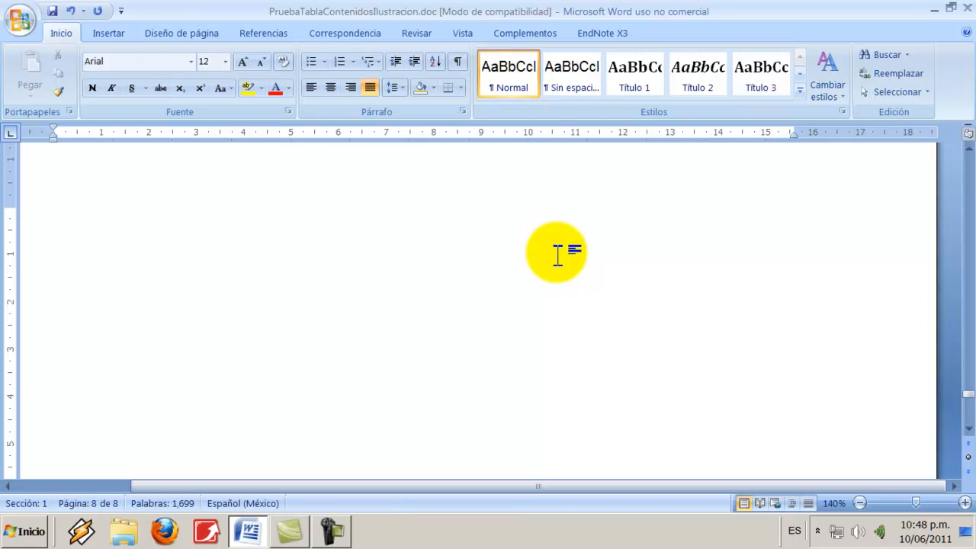
left_click(264, 32)
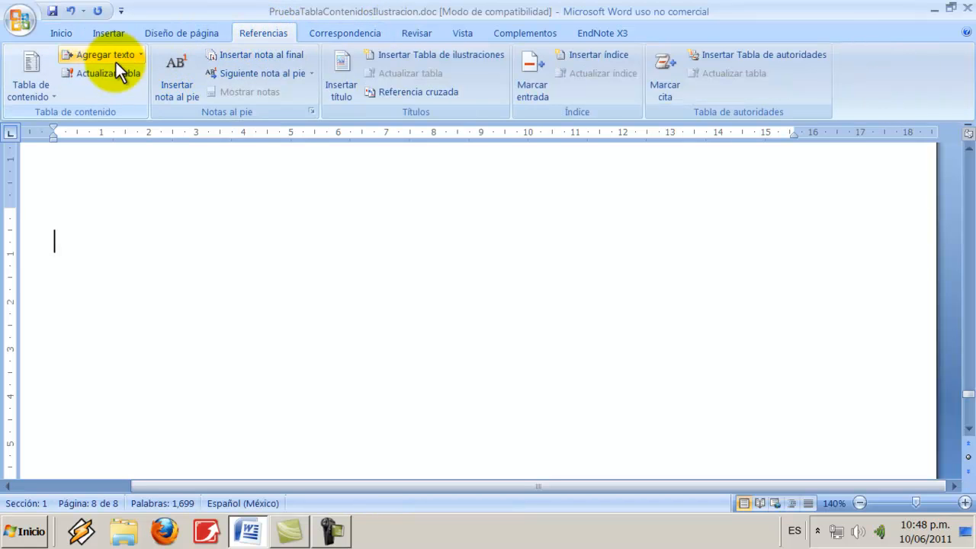
left_click(45, 82)
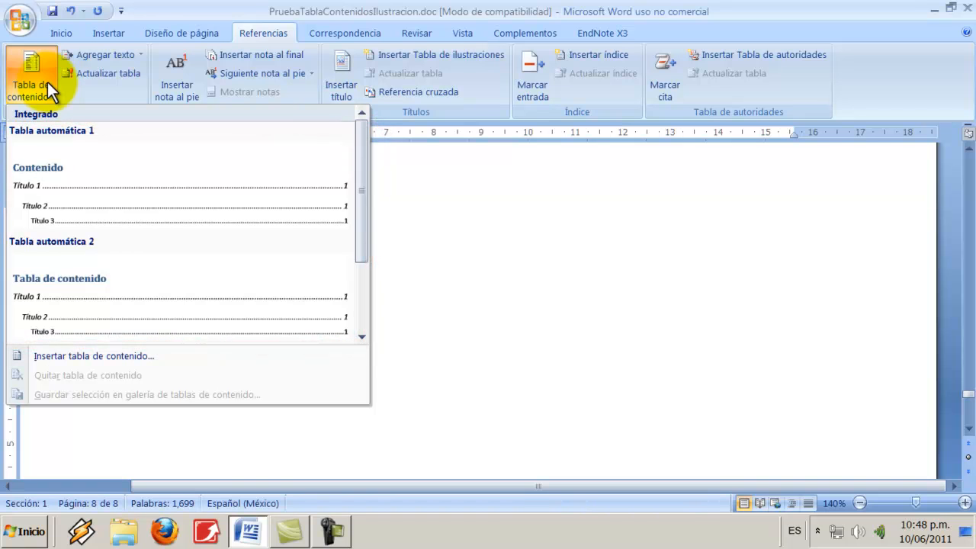
left_click(138, 182)
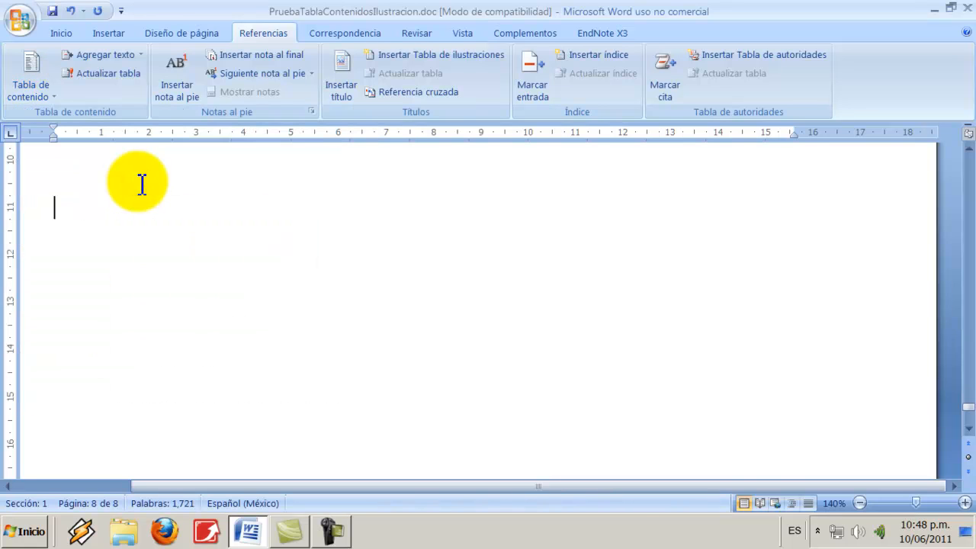
- Review the inserted table of contents and follow its "Introducción" entry to that section
scroll(142, 184, "up", 6)
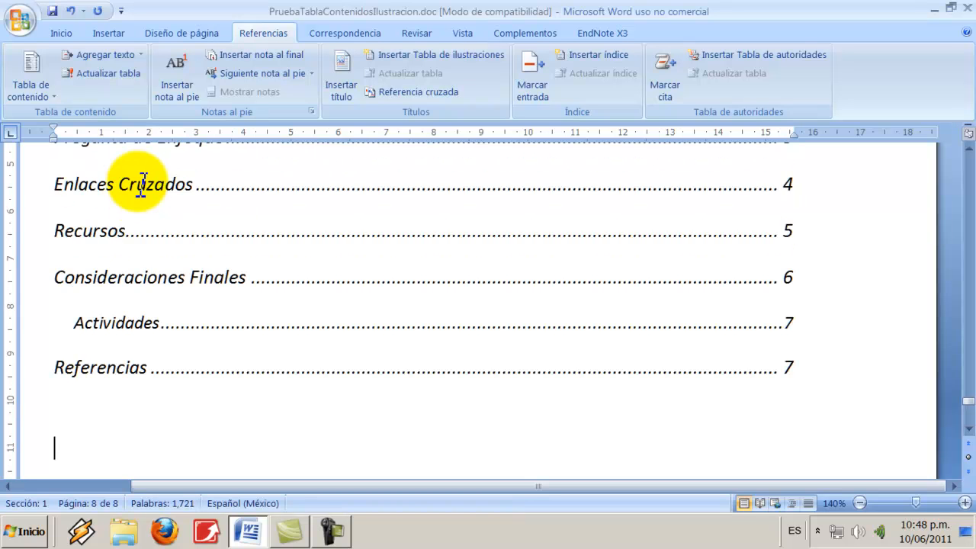
scroll(142, 183, "up", 3)
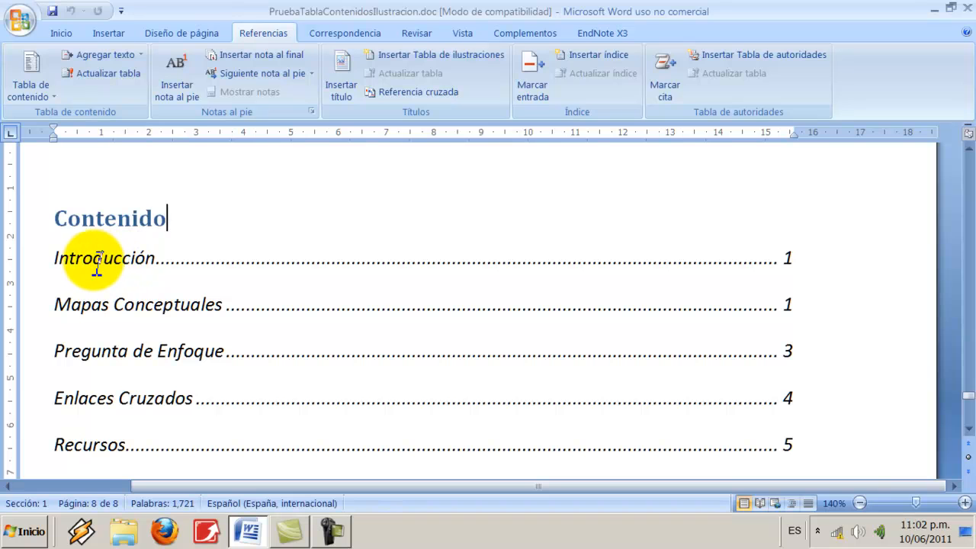
mouse_move(97, 263)
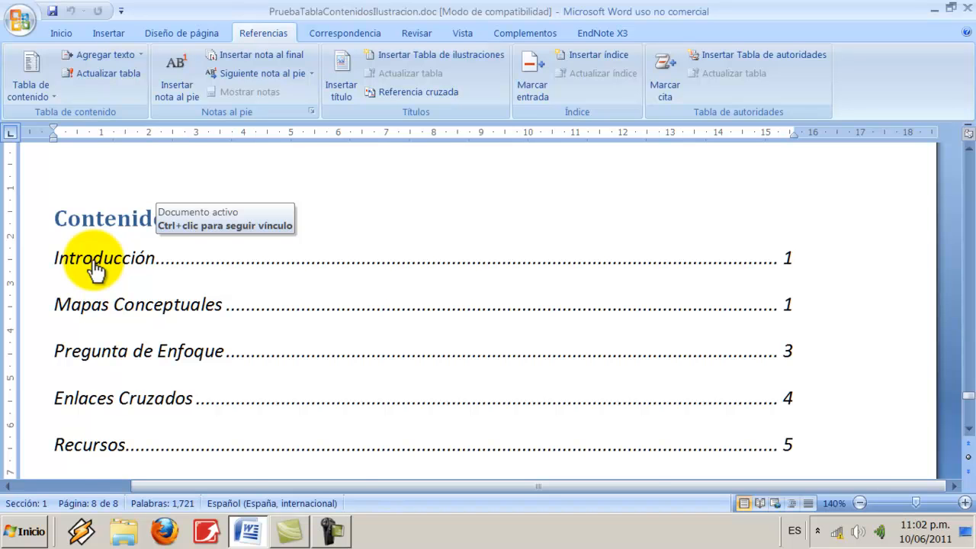
left_click(94, 259, "ctrl")
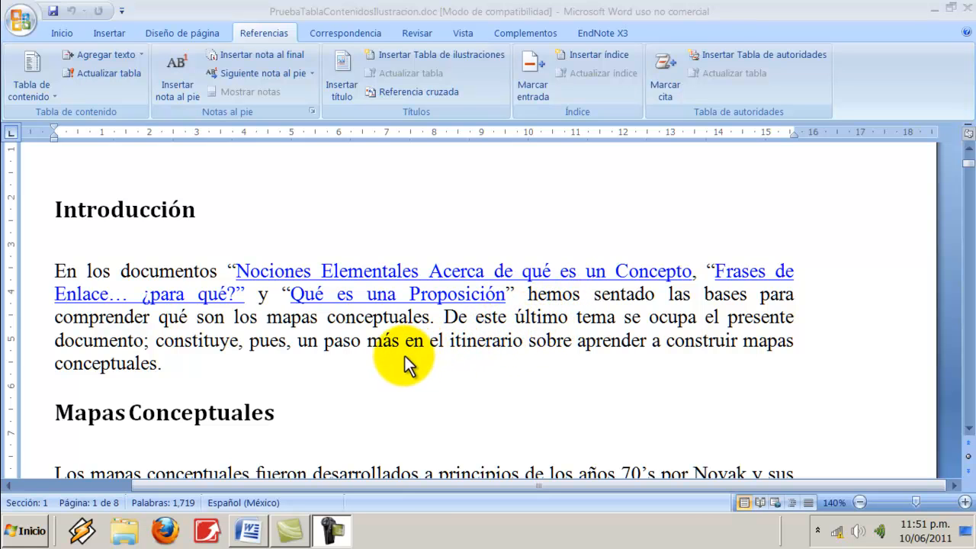
- Insert a page break before the "Pregunta de Enfoque" heading so the section starts on a new page
left_click(237, 414)
scroll(244, 392, "down", 10)
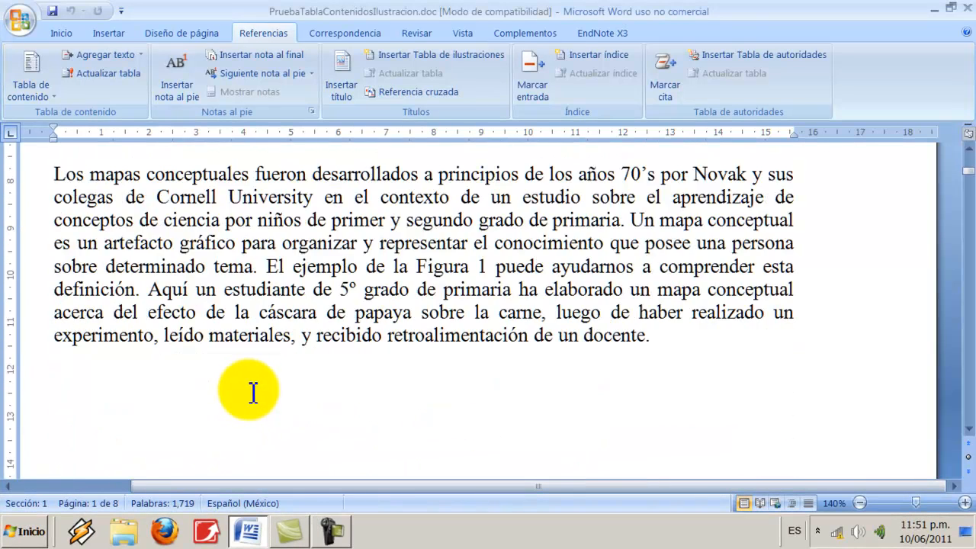
scroll(249, 368, "down", 10)
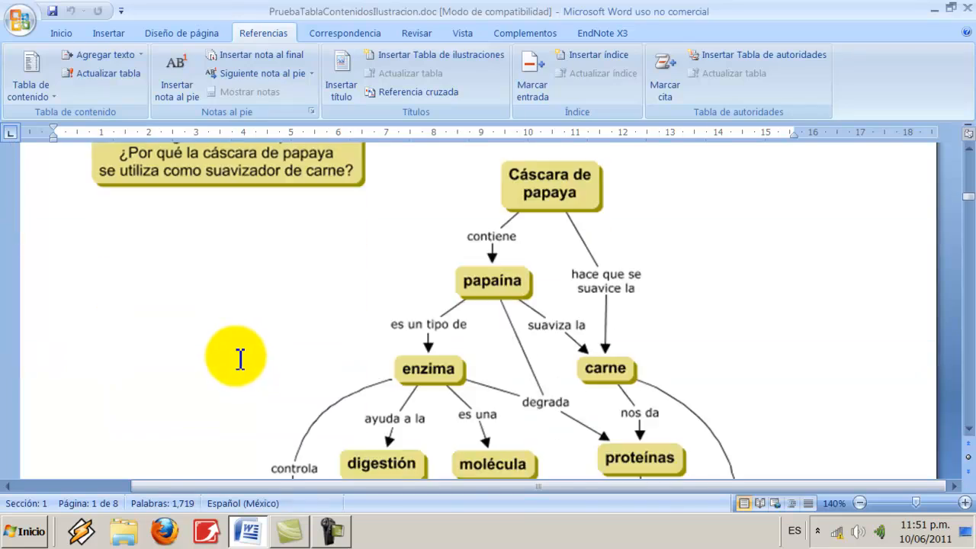
scroll(220, 352, "down", 15)
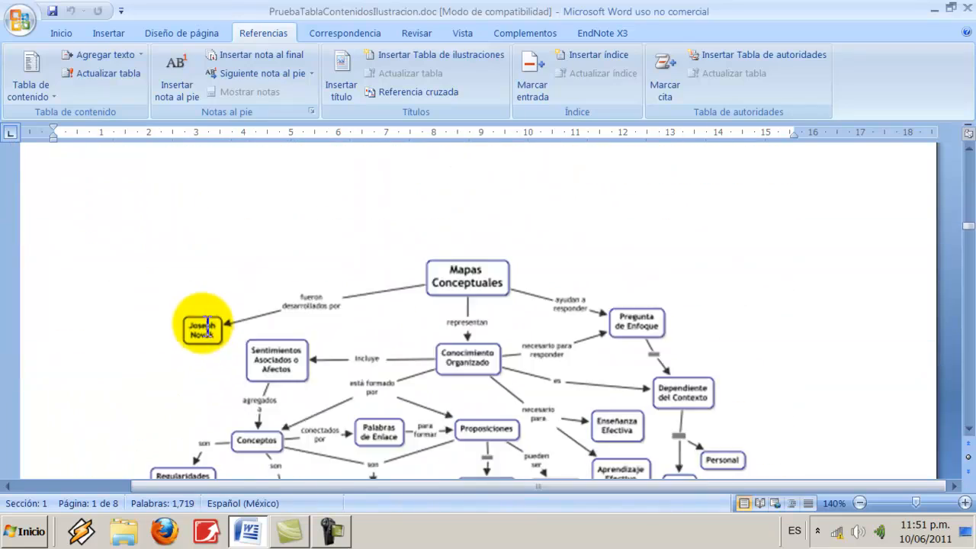
scroll(202, 324, "up", 4)
left_click(53, 305)
key("ctrl+Return")
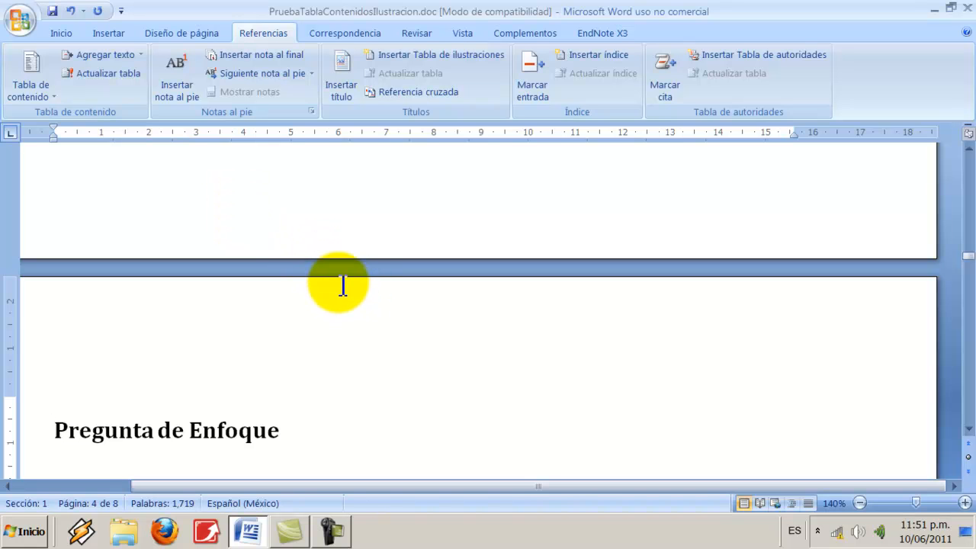
- Update only the page numbers of the table of contents at the end of the document
scroll(343, 284, "down", 15)
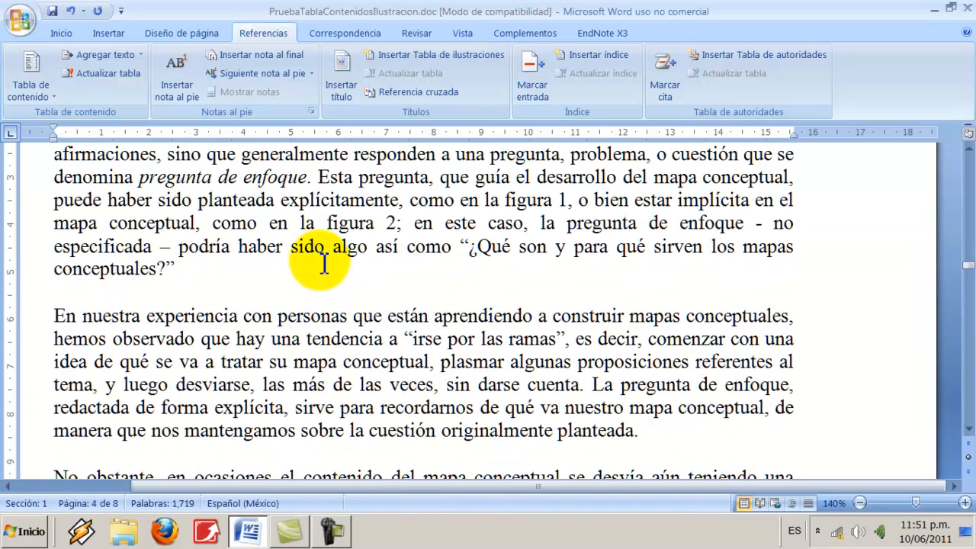
scroll(299, 268, "down", 20)
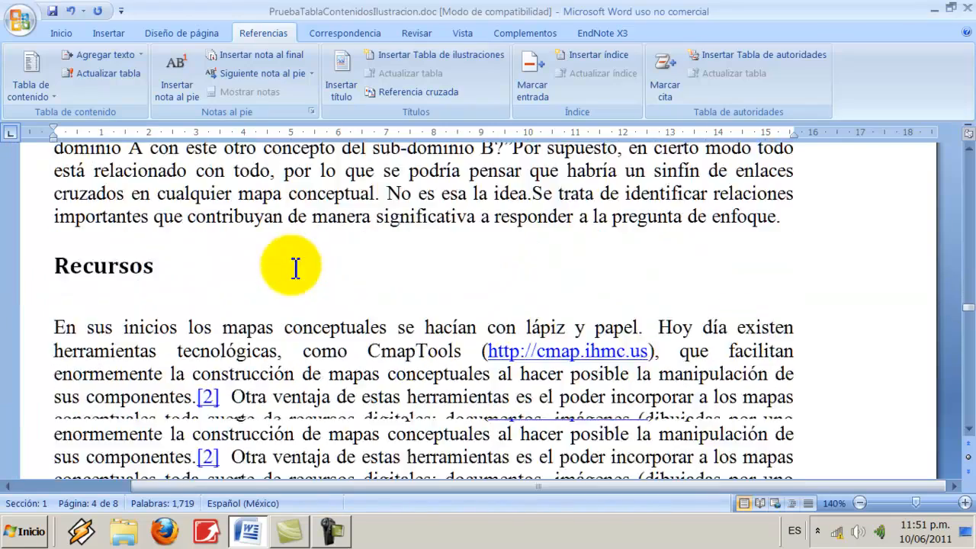
scroll(293, 271, "down", 10)
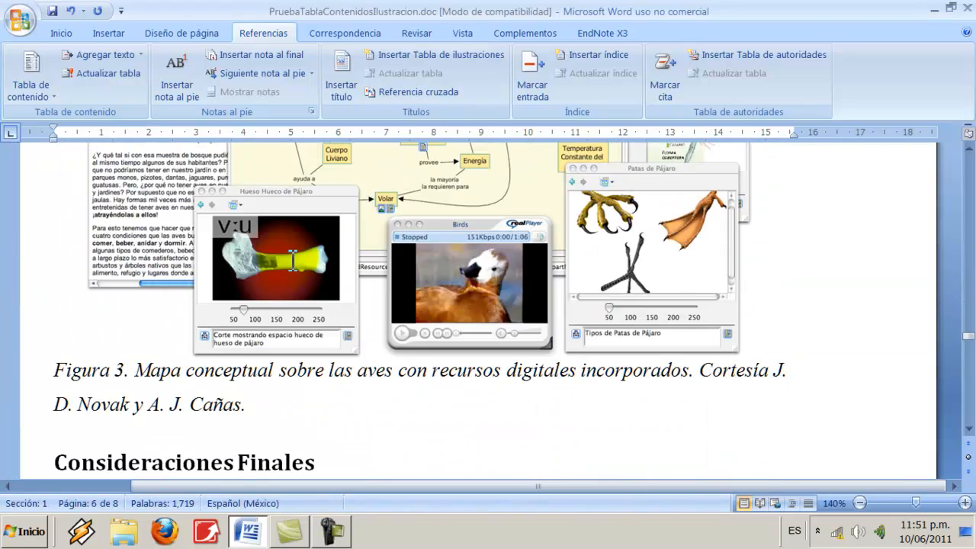
scroll(292, 260, "down", 5)
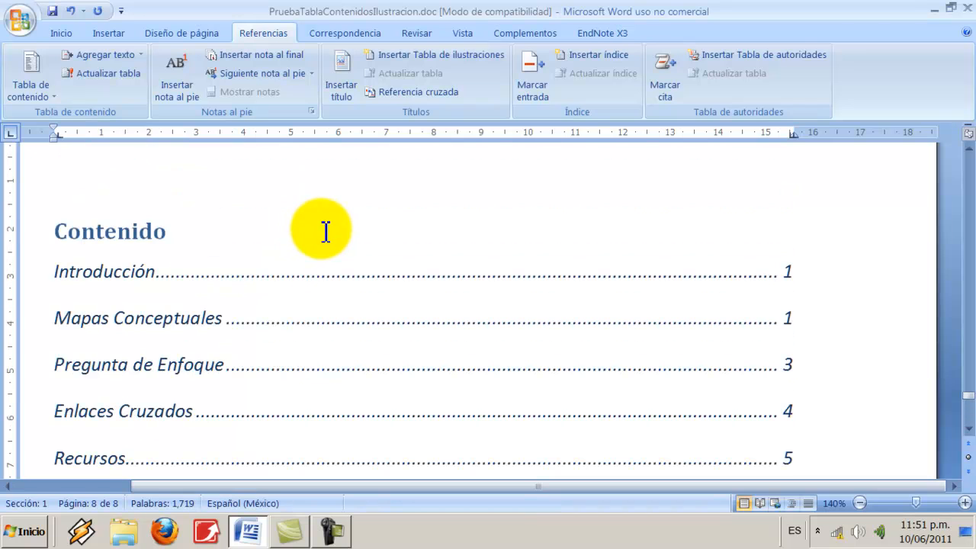
left_click(99, 272)
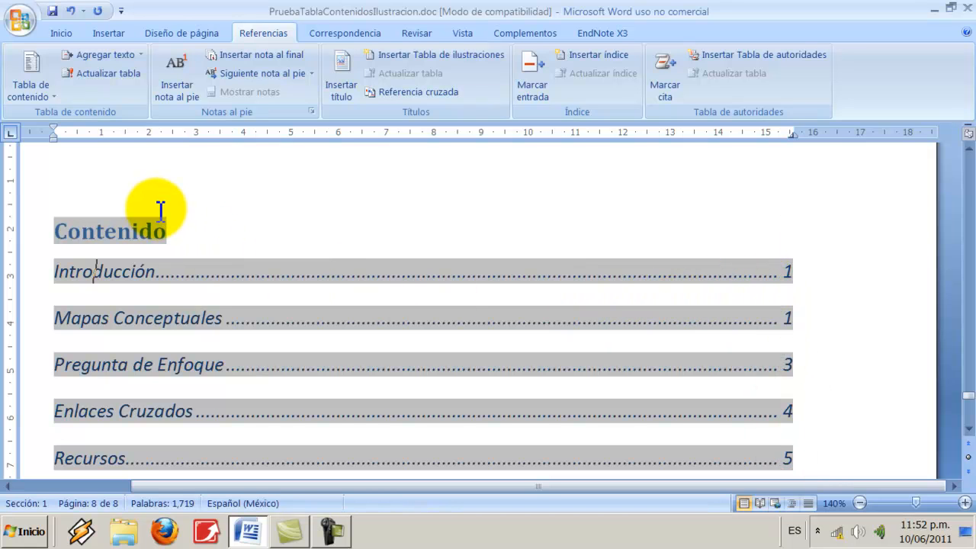
left_click(104, 73)
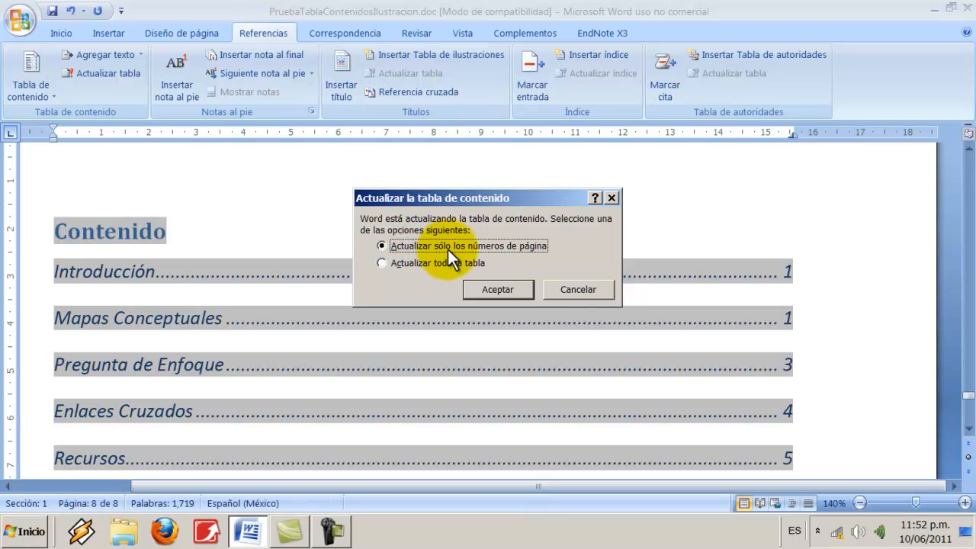
left_click(497, 289)
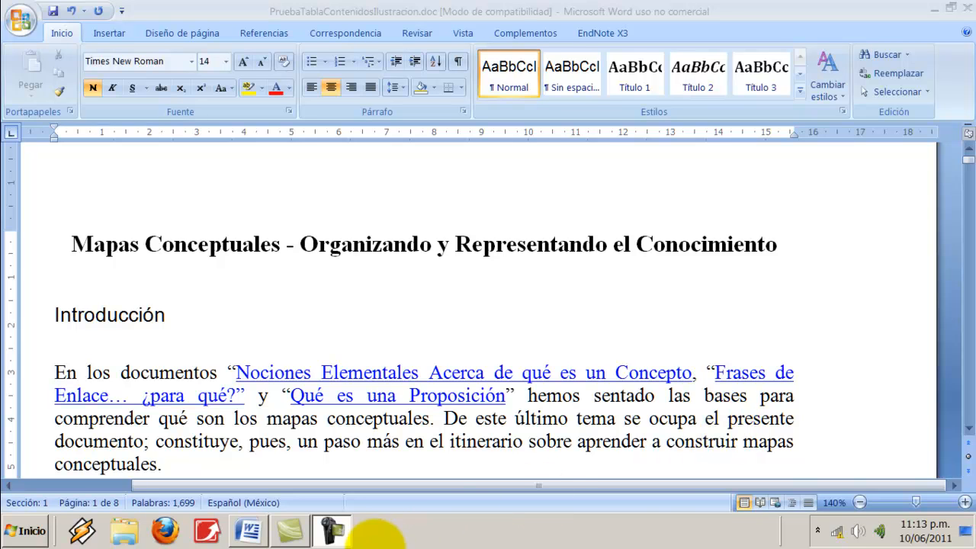
- Add the "Introducción" heading to the table of contents as a Nivel 1 entry using Agregar texto
left_click(26, 313)
left_click(48, 330)
left_click_drag(48, 327, 173, 332)
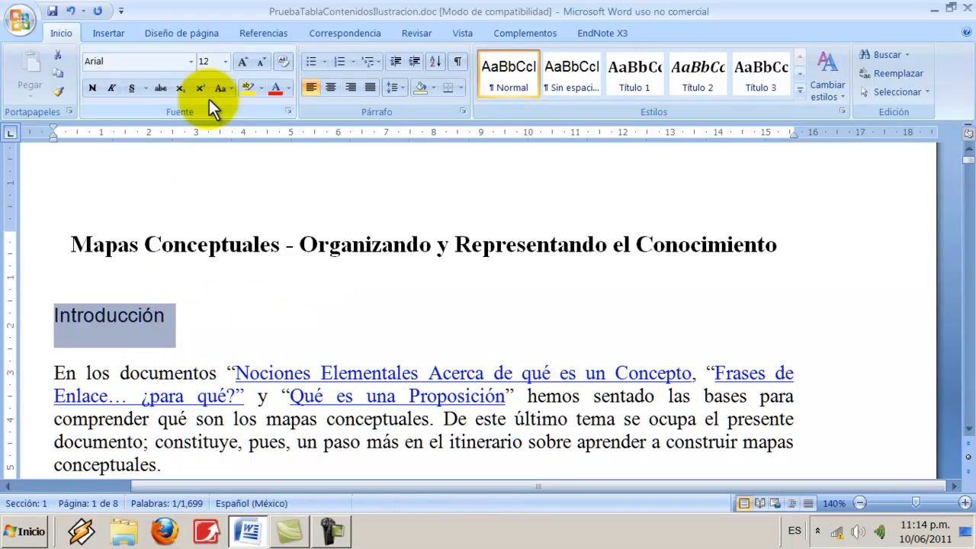
left_click(258, 33)
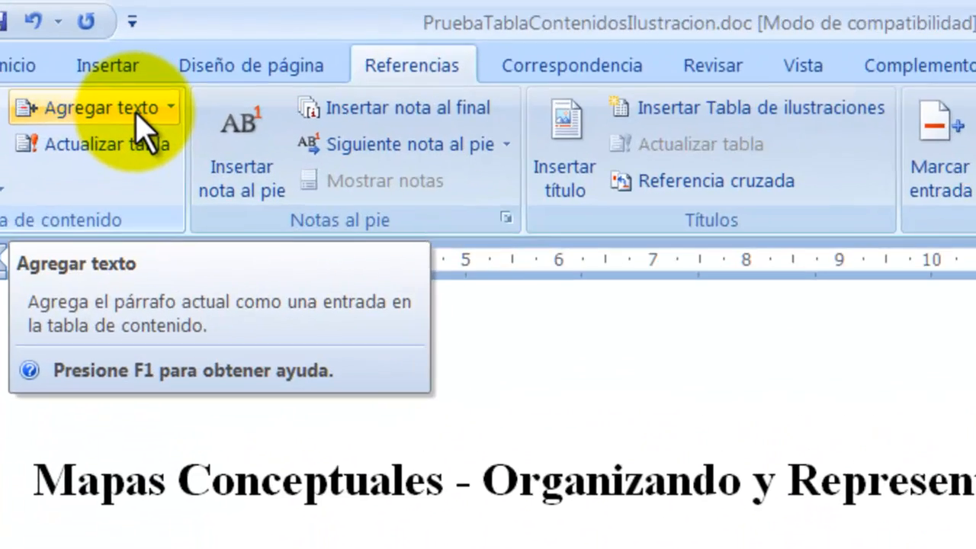
left_click(124, 60)
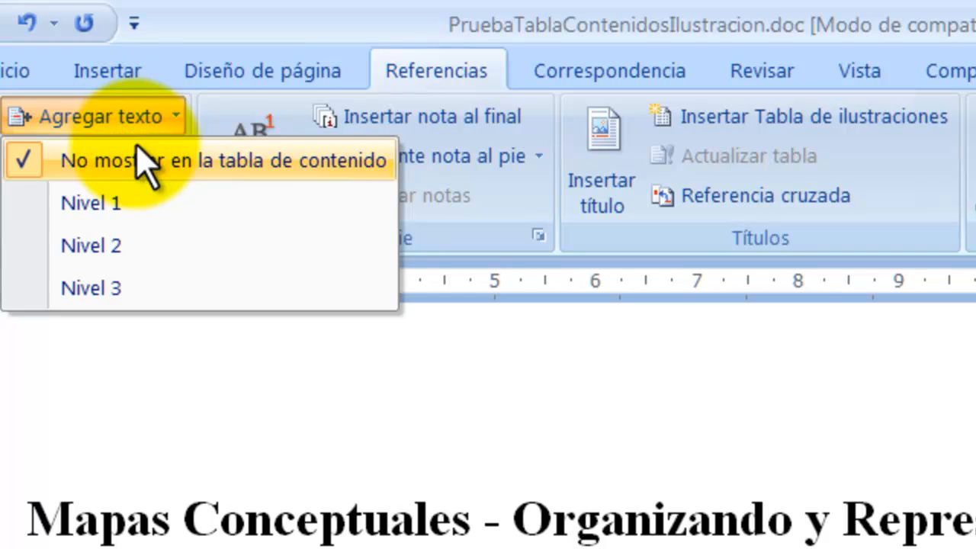
left_click(150, 220)
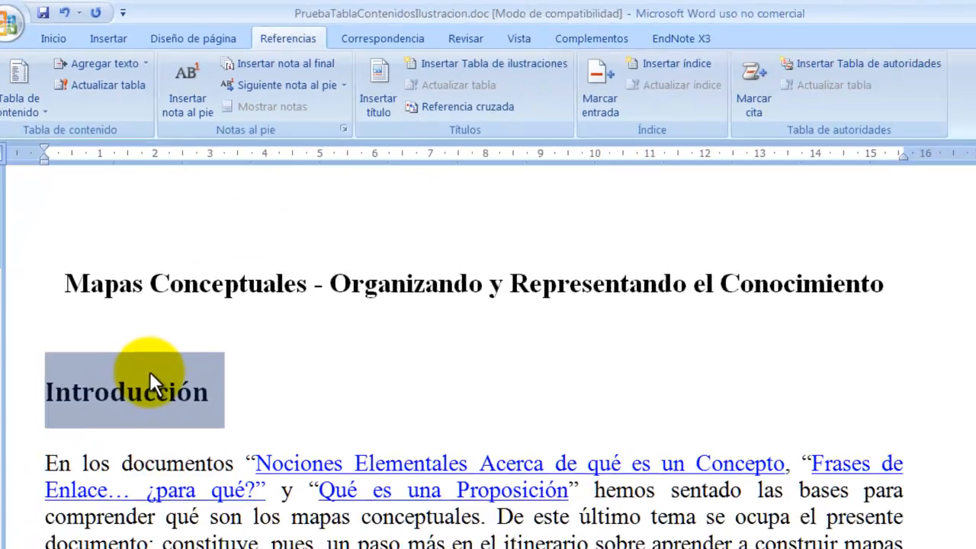
- Mark the "Mapas Conceptuales" heading as a Nivel 1 entry for the table of contents
scroll(141, 309, "down", 5)
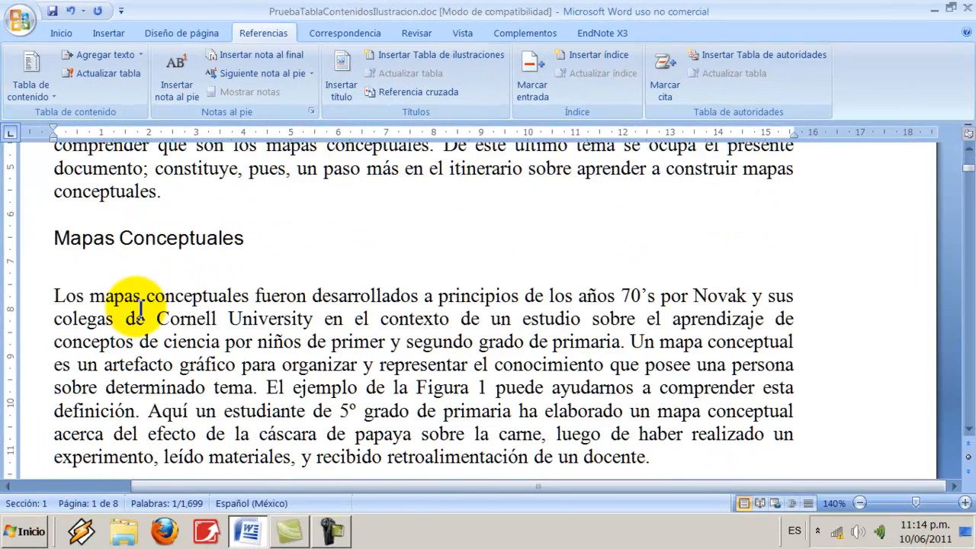
left_click(19, 244)
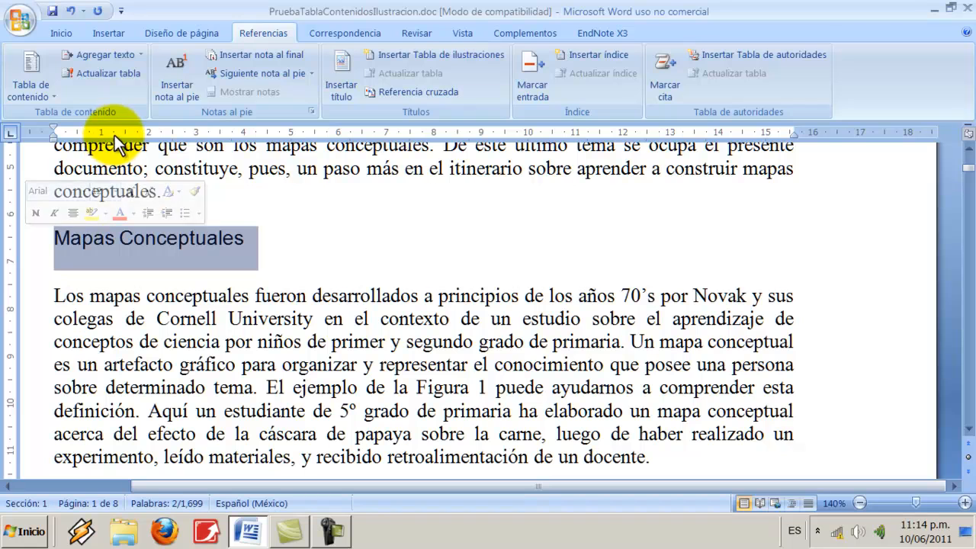
left_click(136, 56)
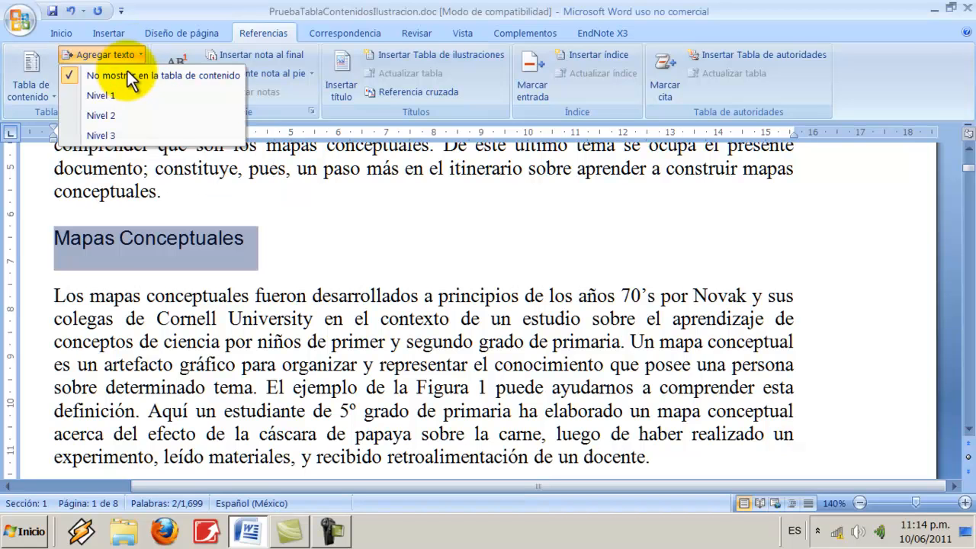
left_click(118, 96)
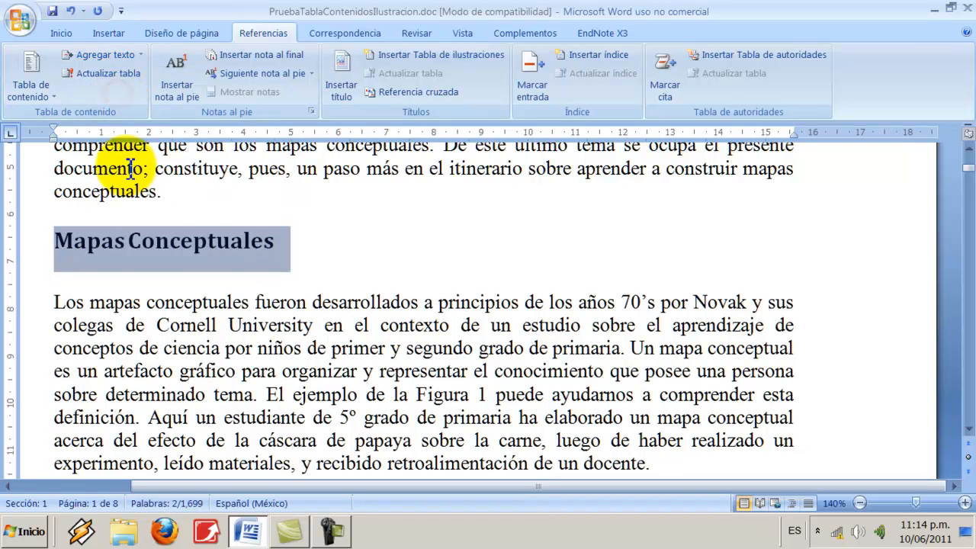
- Mark the "Pregunta de Enfoque" heading as a Nivel 1 entry for the table of contents
scroll(132, 214, "down", 4)
scroll(131, 213, "down", 10)
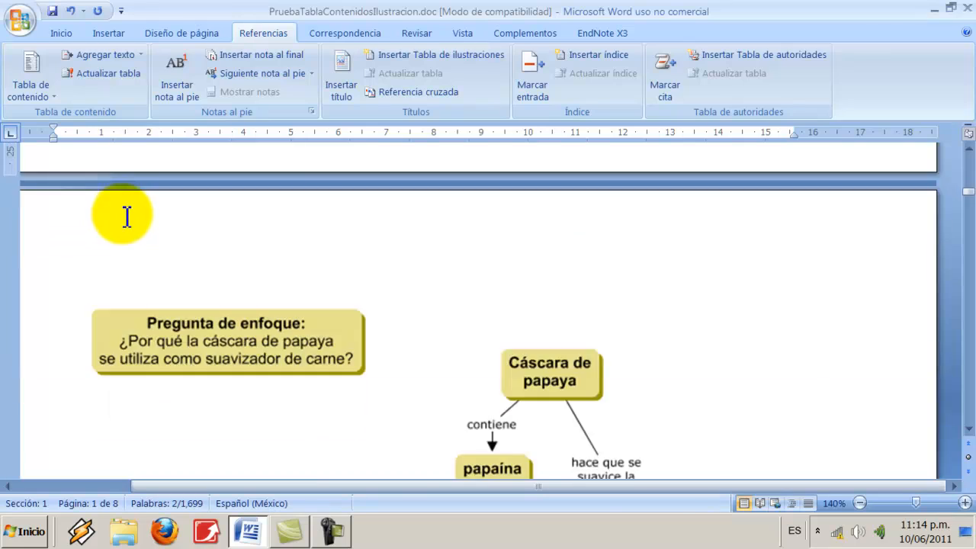
scroll(126, 217, "down", 10)
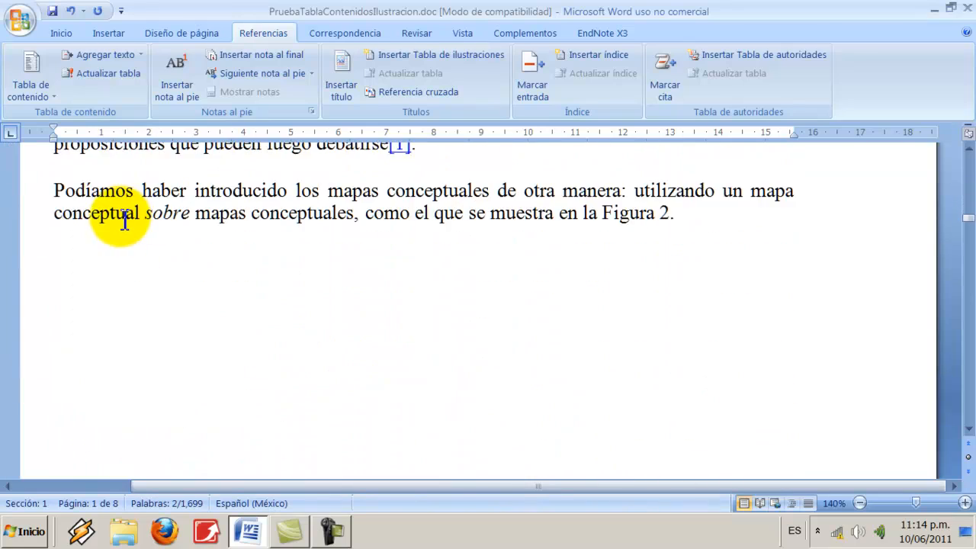
scroll(128, 223, "down", 8)
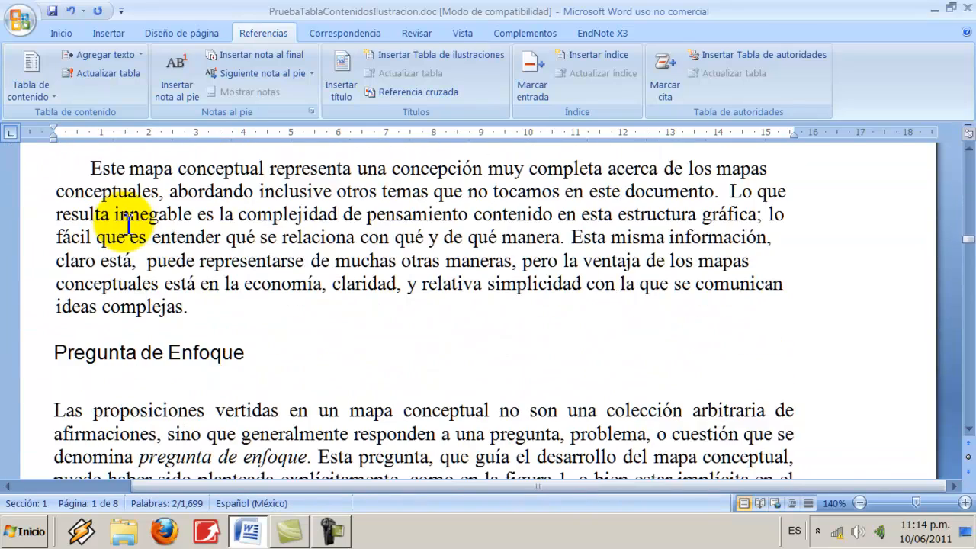
left_click(26, 359)
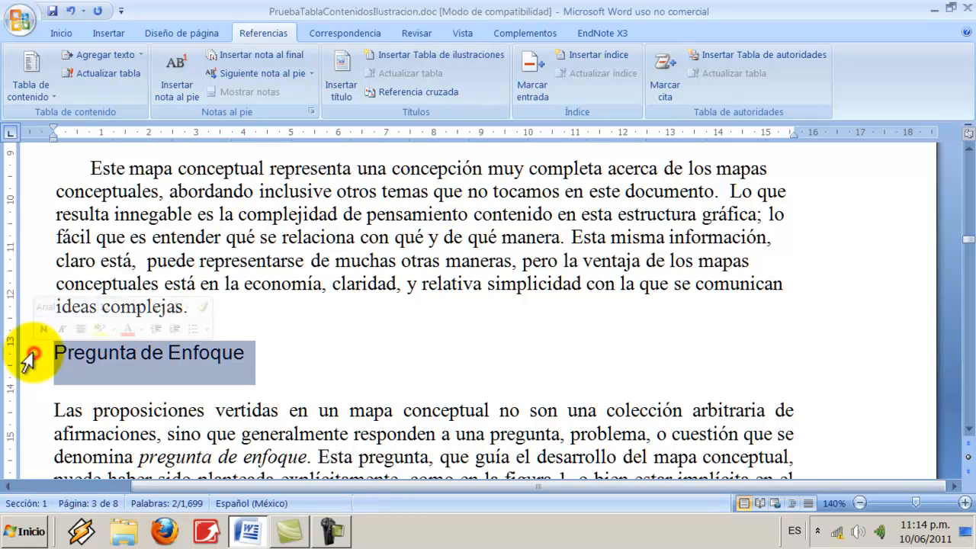
left_click(138, 55)
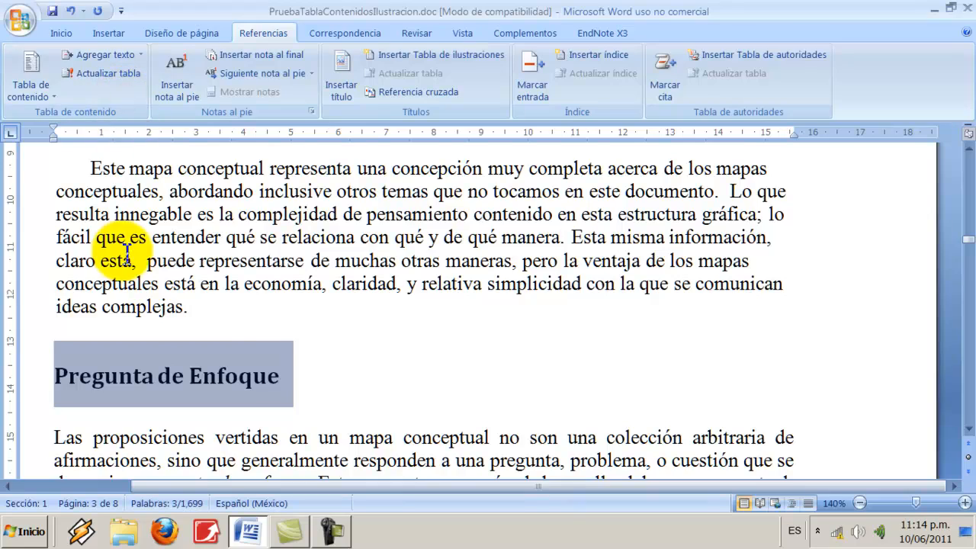
- Mark the "Enlaces Cruzados" heading as a Nivel 1 entry for the table of contents
scroll(129, 290, "down", 15)
scroll(120, 243, "down", 10)
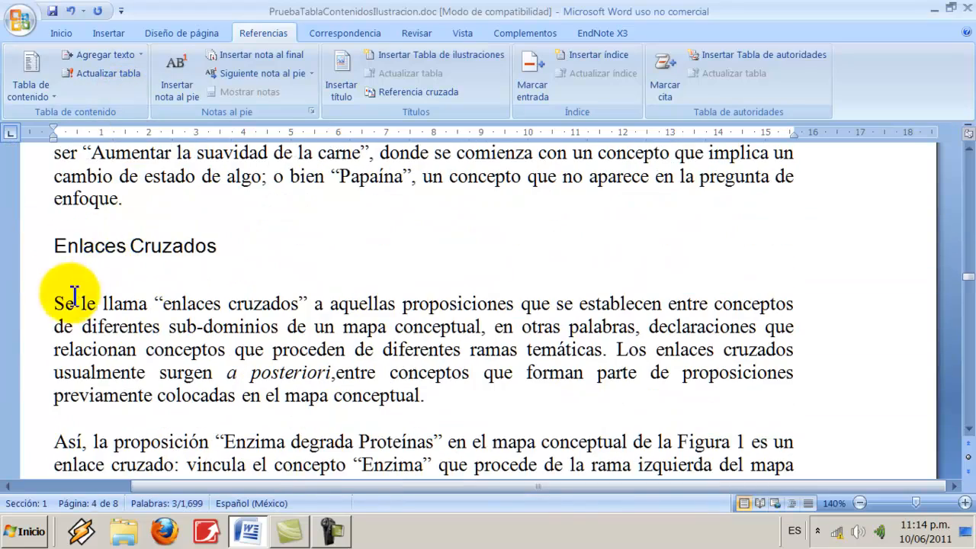
left_click(31, 253)
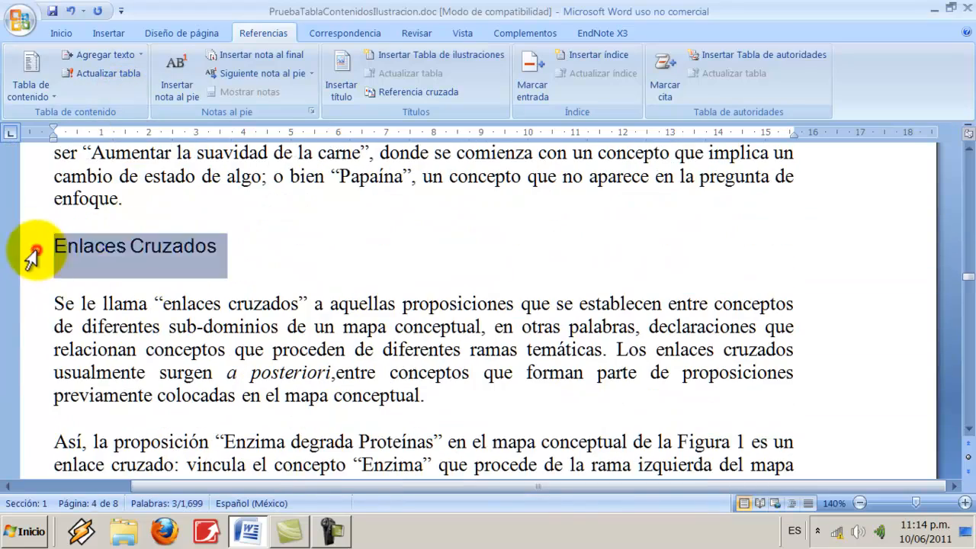
left_click(136, 53)
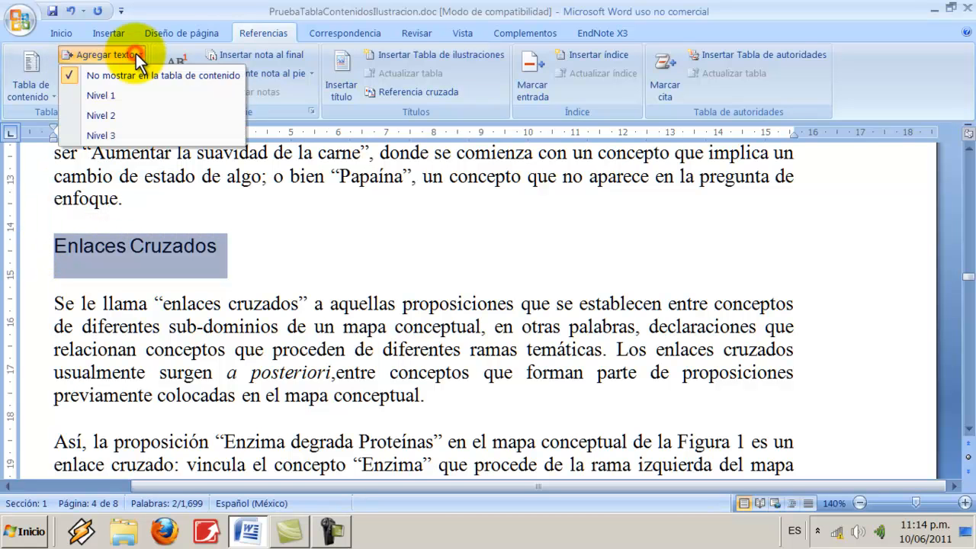
left_click(119, 97)
- Mark the "Recursos" heading as a Nivel 1 entry for the table of contents
scroll(90, 316, "down", 10)
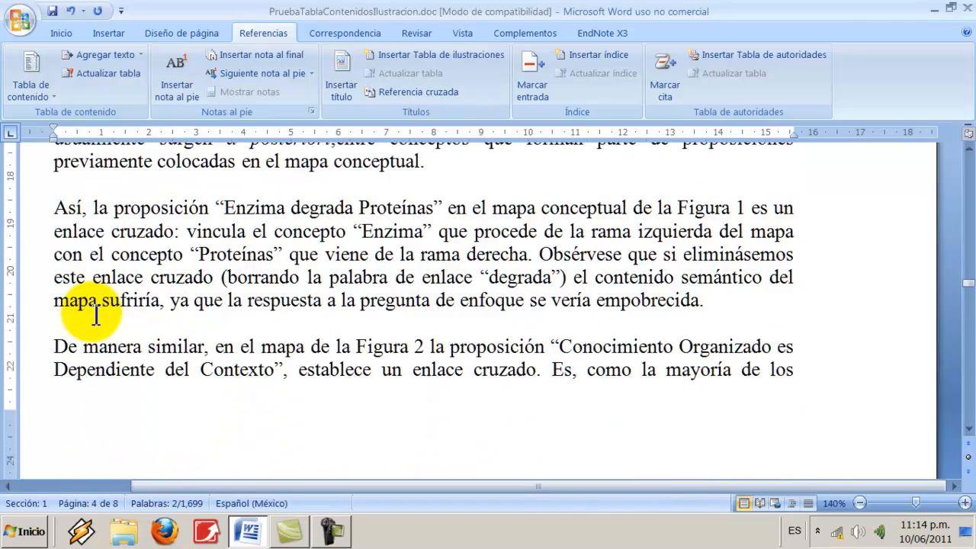
scroll(93, 317, "down", 3)
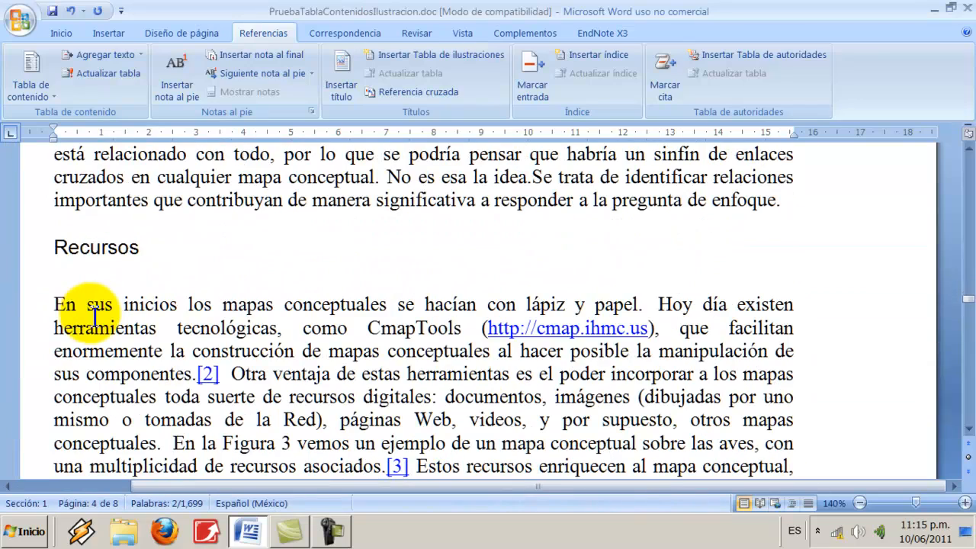
left_click(27, 254)
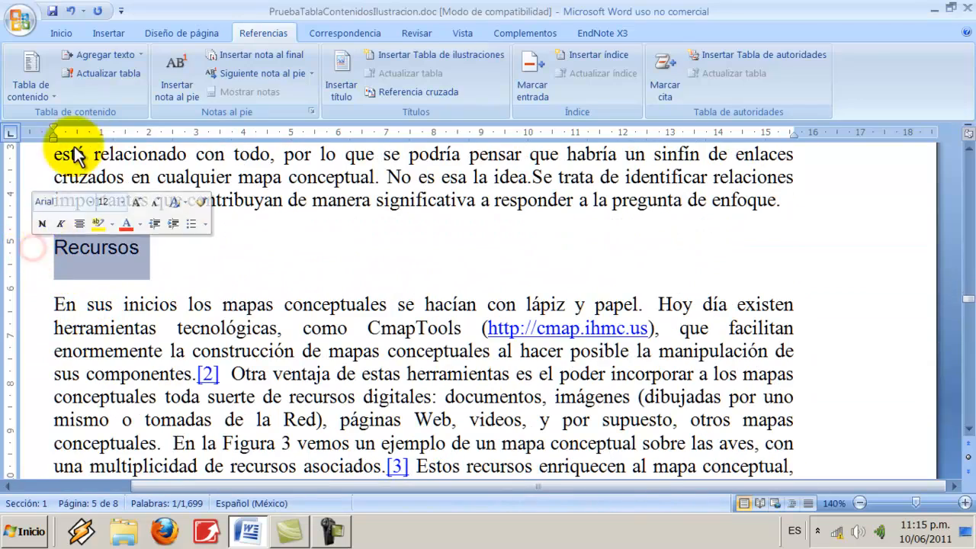
left_click(106, 55)
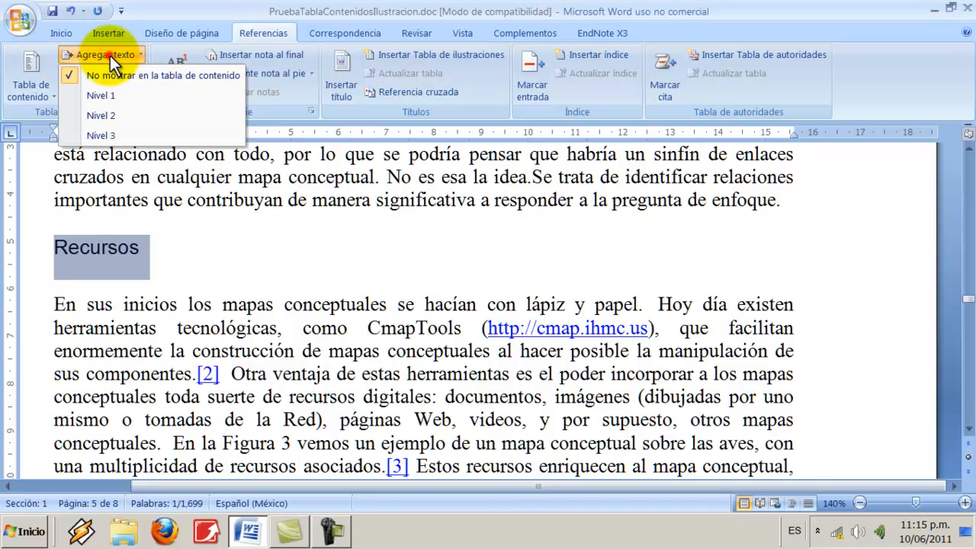
left_click(103, 96)
scroll(101, 315, "down", 2)
scroll(101, 315, "down", 10)
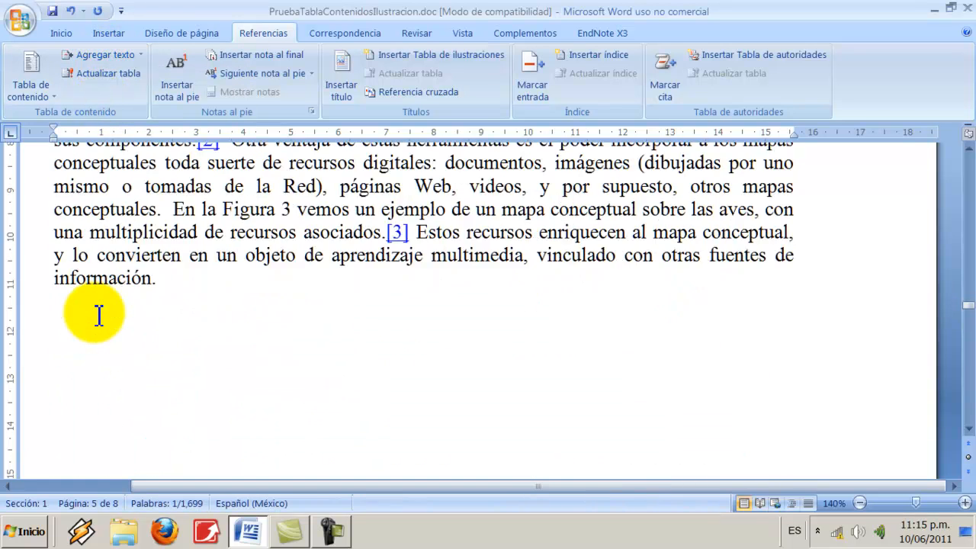
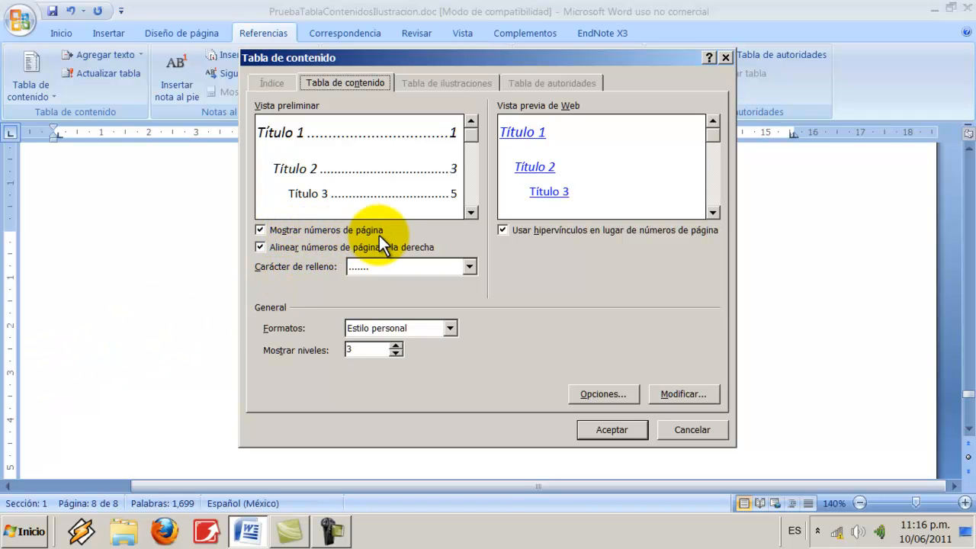
- Turn the page-number display and its right alignment off and back on to compare the table of contents preview
left_click(260, 231)
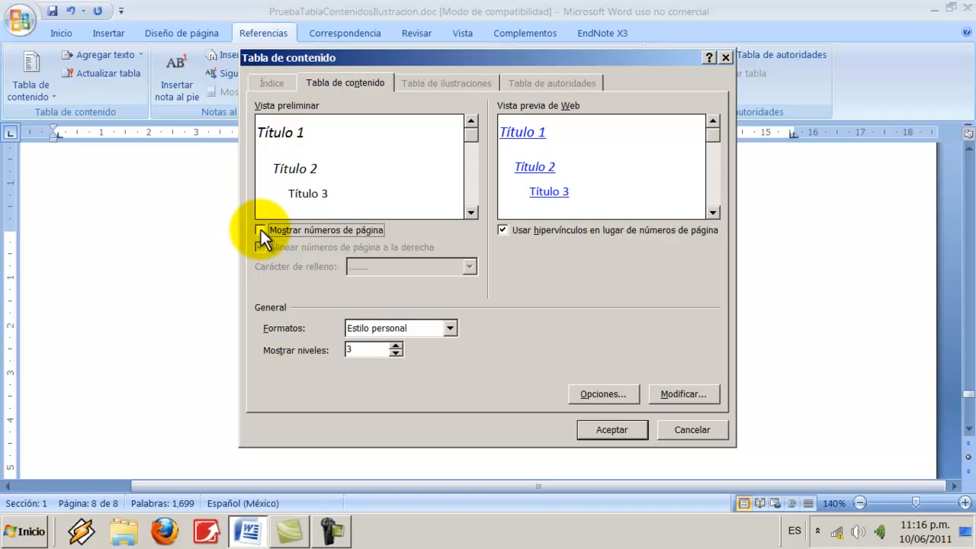
left_click(261, 230)
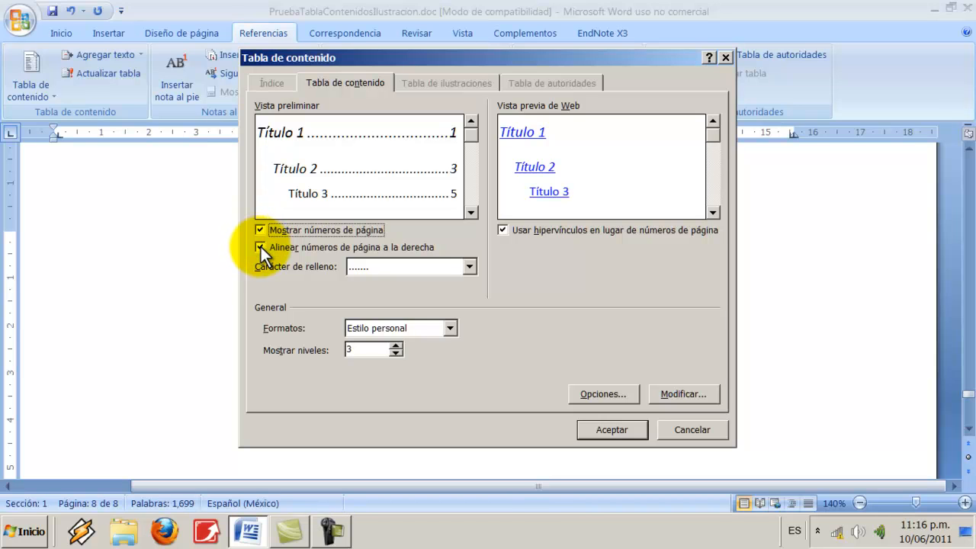
left_click(261, 247)
left_click(261, 246)
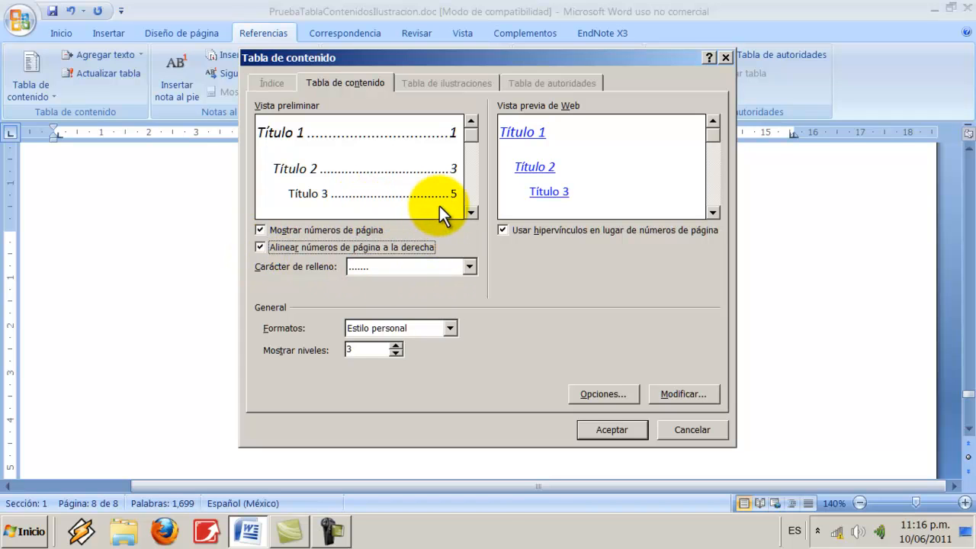
- Set the table of contents' leader to dashes and look through the available formats, keeping Estilo personal
left_click(470, 266)
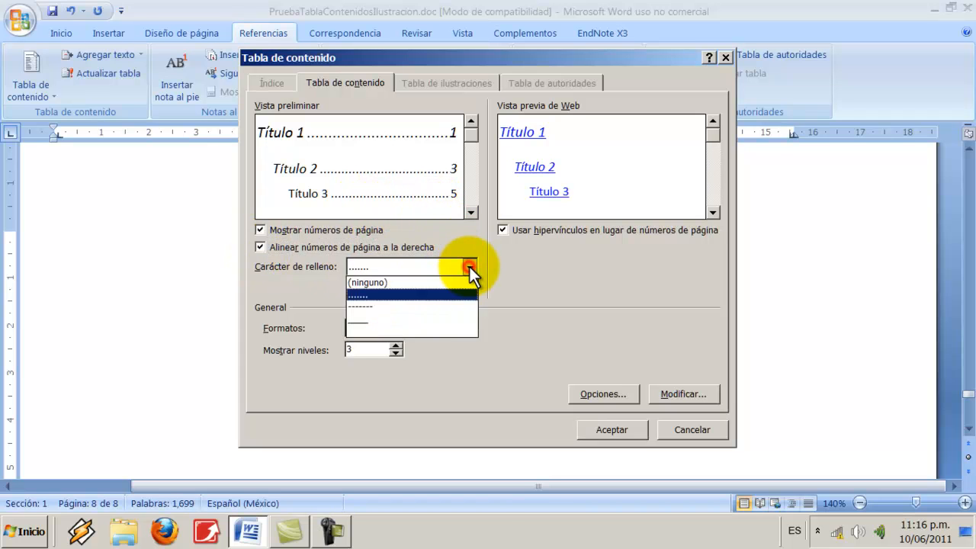
left_click(391, 308)
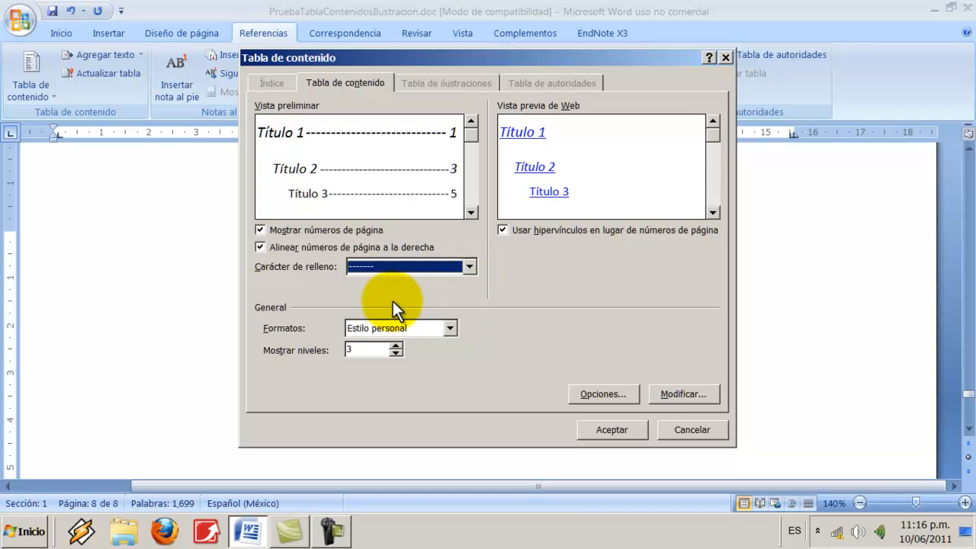
left_click(450, 329)
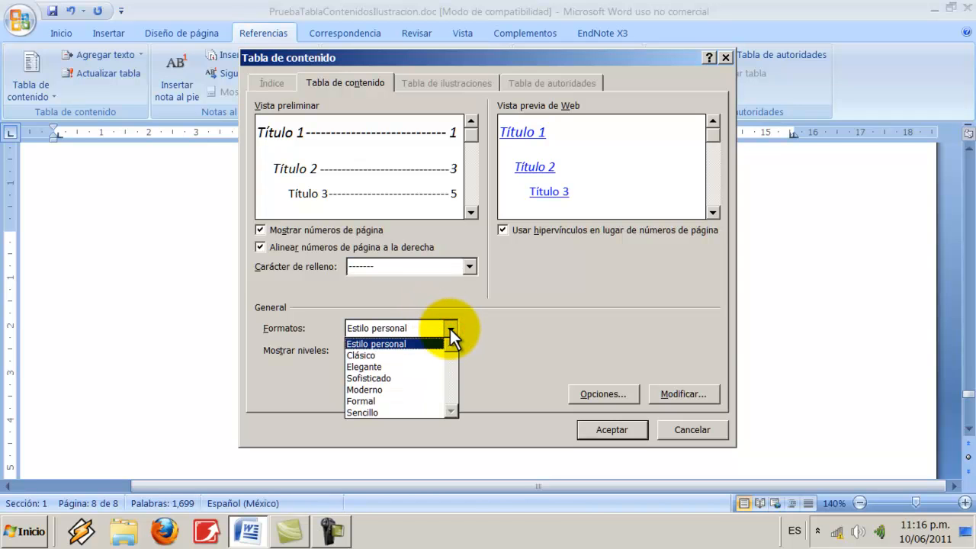
left_click(450, 328)
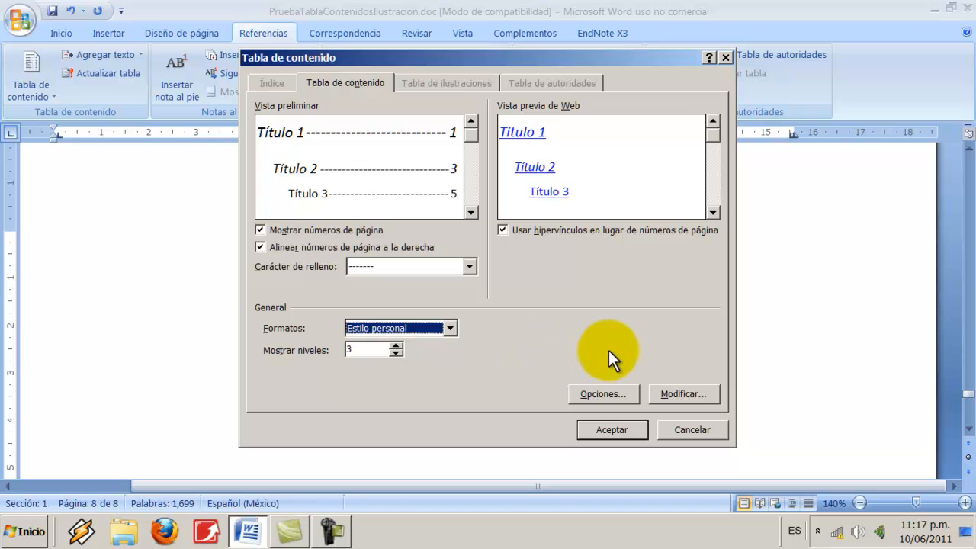
- Modify the TDC 1 style so its font color is the dark blue Texto 2 theme color
left_click(690, 395)
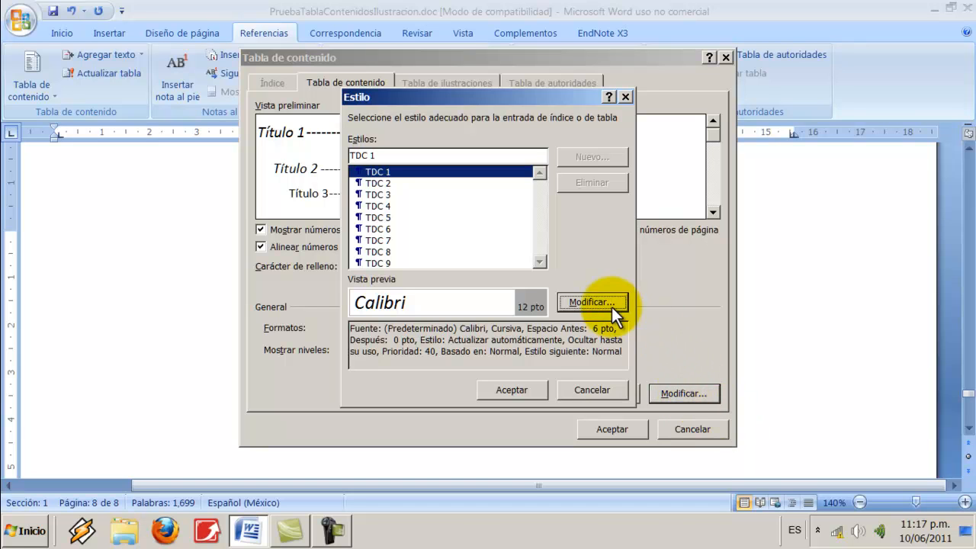
left_click(587, 301)
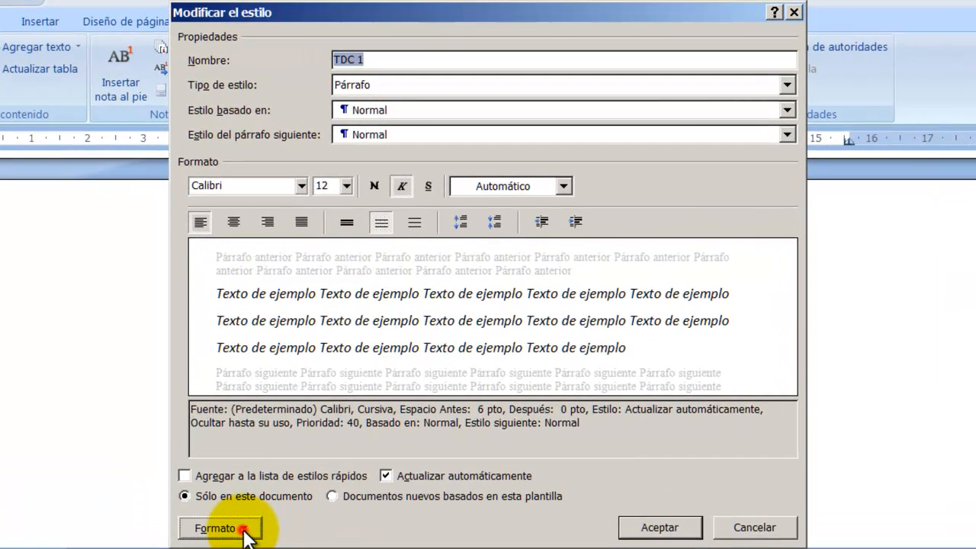
left_click(282, 464)
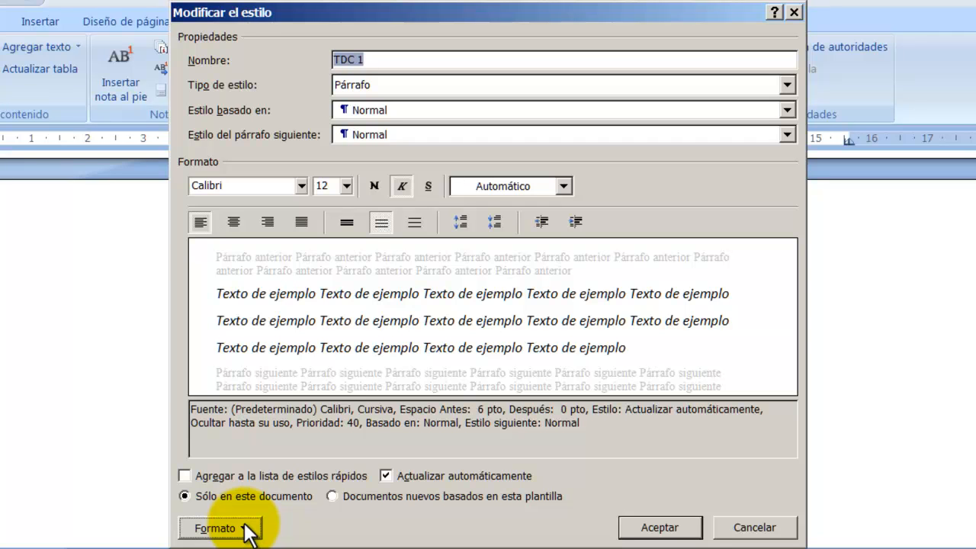
left_click(245, 532)
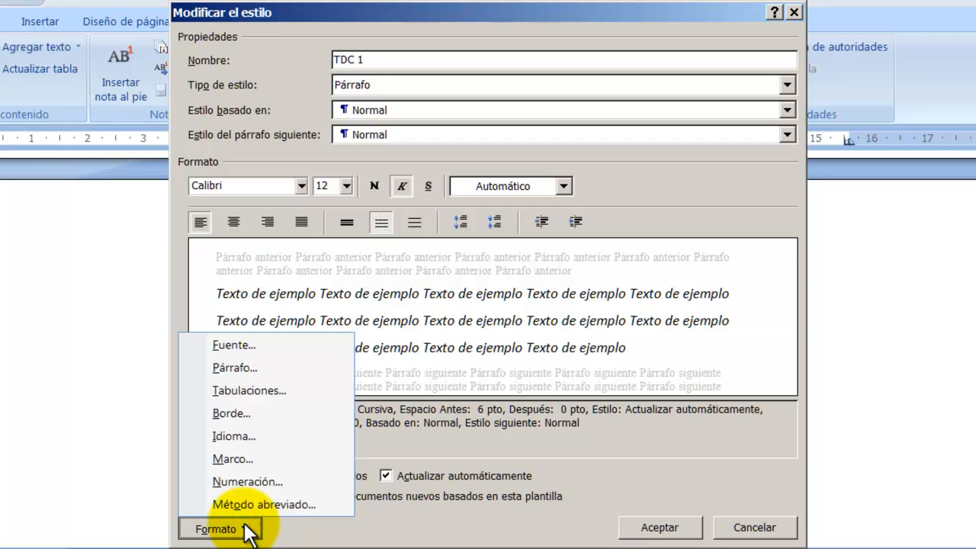
left_click(258, 347)
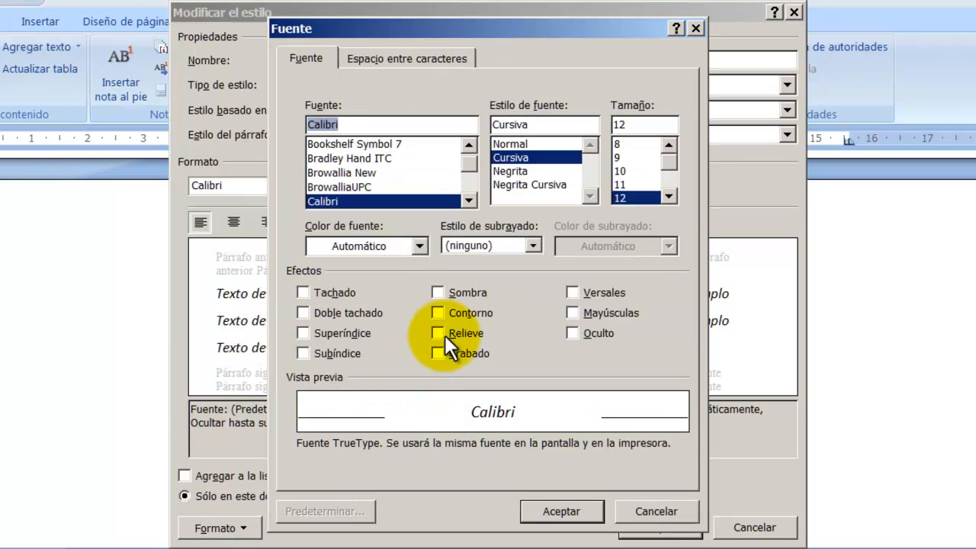
left_click(418, 246)
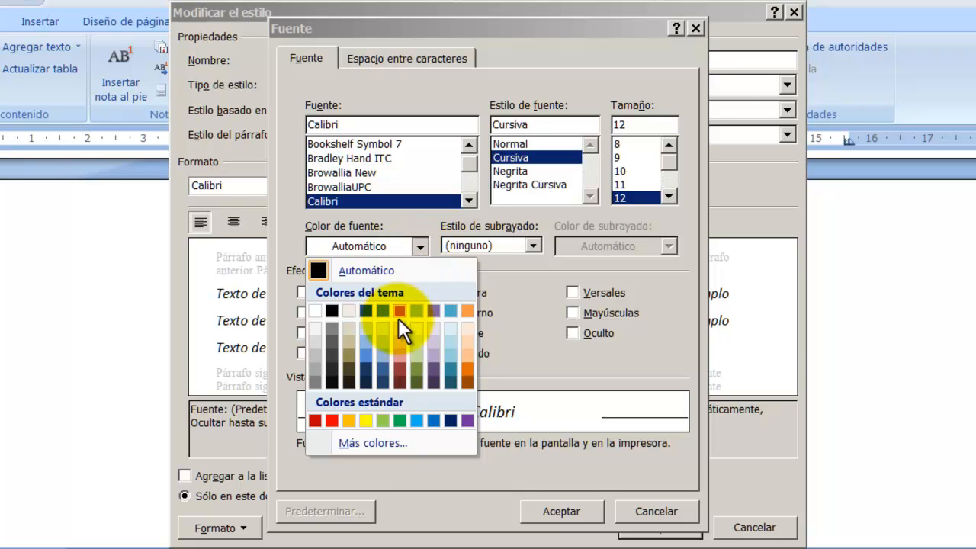
left_click(365, 368)
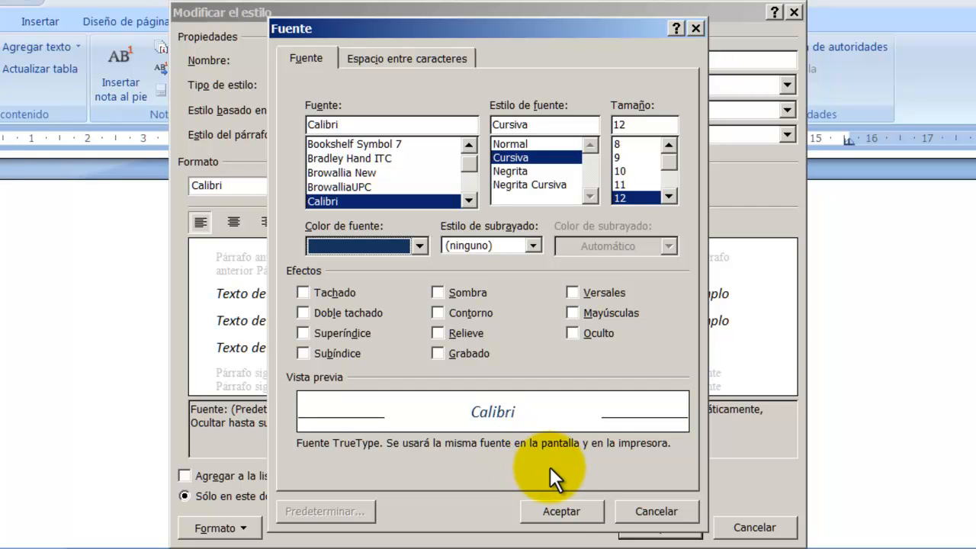
left_click(563, 509)
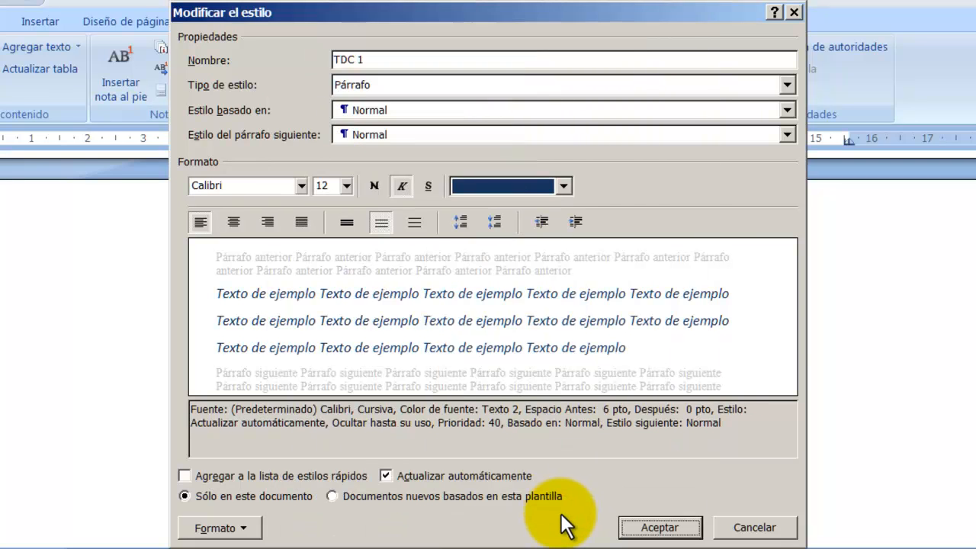
left_click(669, 529)
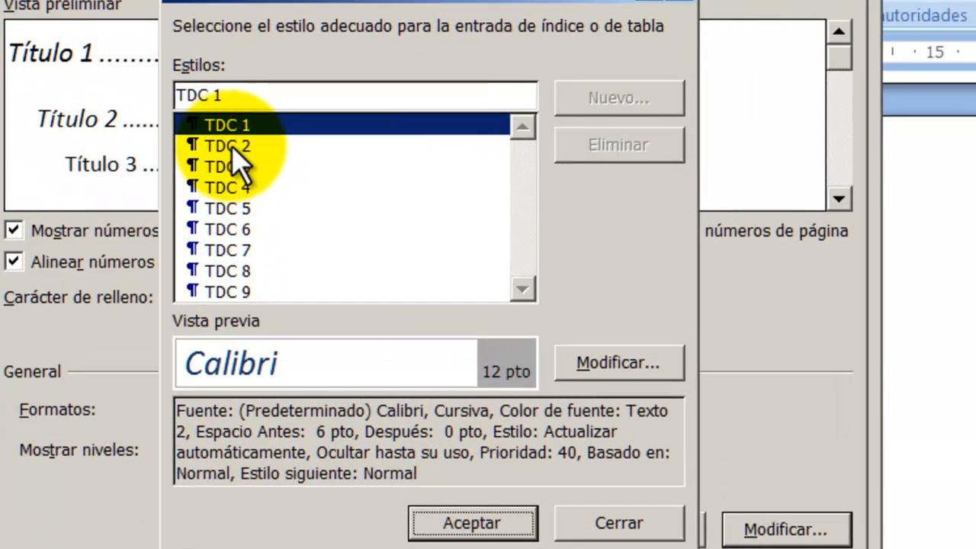
- Preview the TDC 2 style, accept the style settings and insert the table of contents with the Estilo personal format
left_click(358, 199)
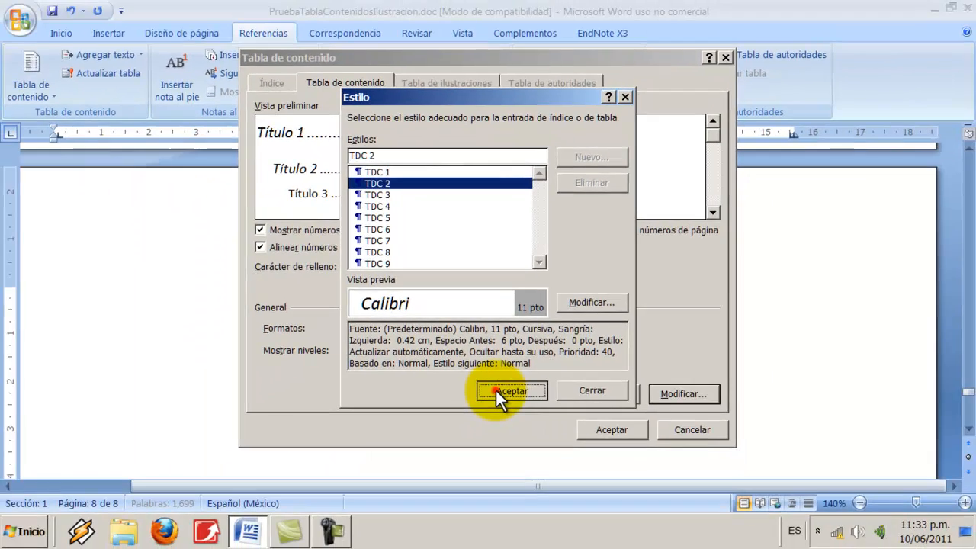
left_click(454, 543)
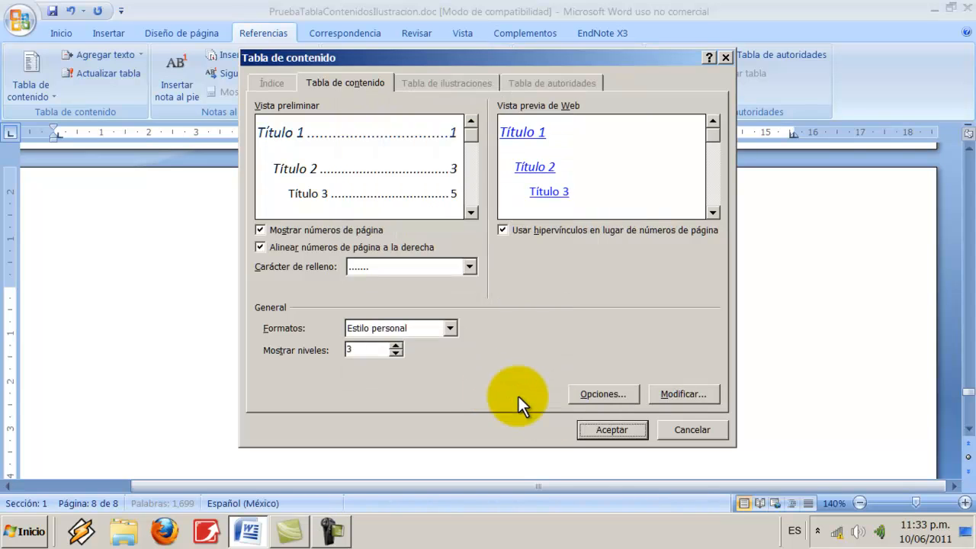
left_click(596, 430)
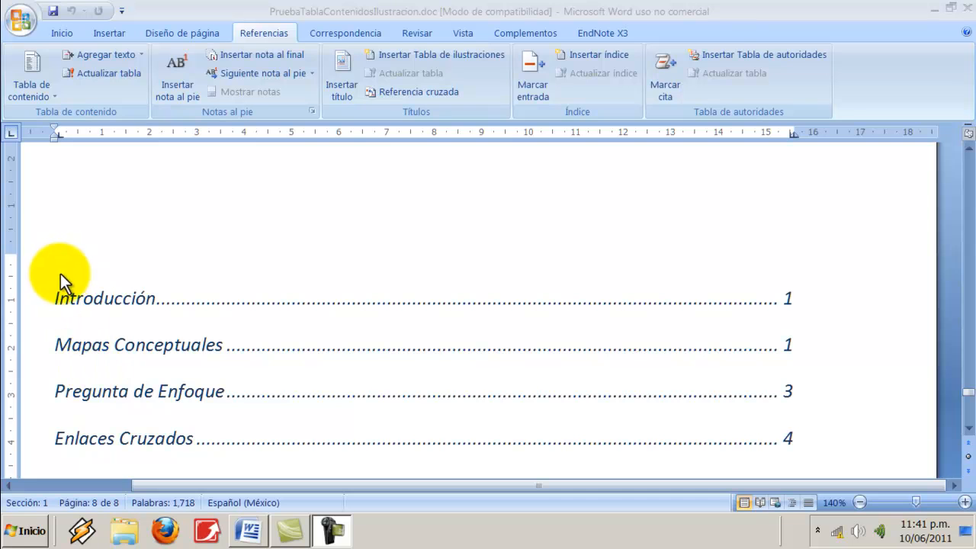
- Save the whole table of contents, from Introducción to Actividades, to the table of contents gallery as "Personal 1" and display the gallery
left_click(53, 299)
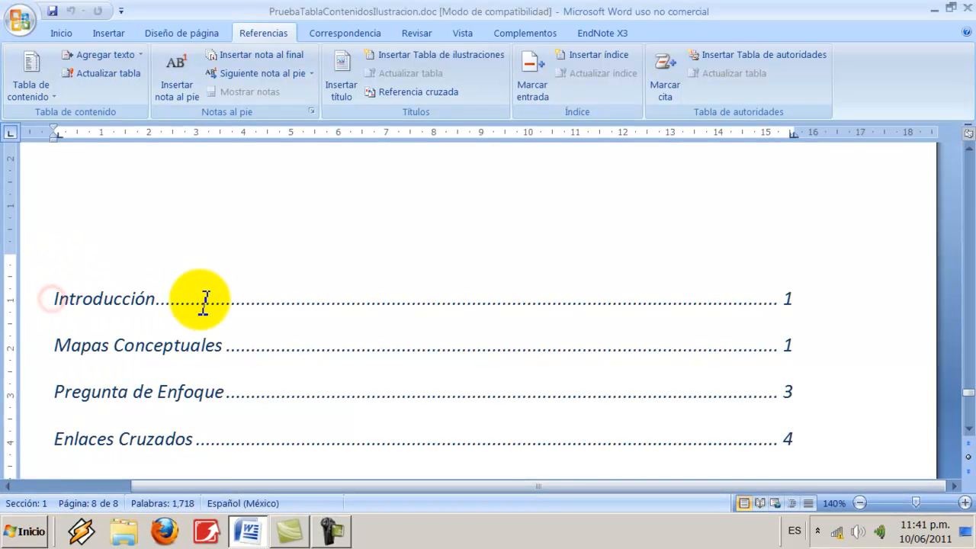
mouse_move(54, 299)
left_mouse_down()
mouse_move(571, 393)
mouse_move(661, 442)
mouse_move(669, 497)
mouse_move(672, 371)
left_mouse_up()
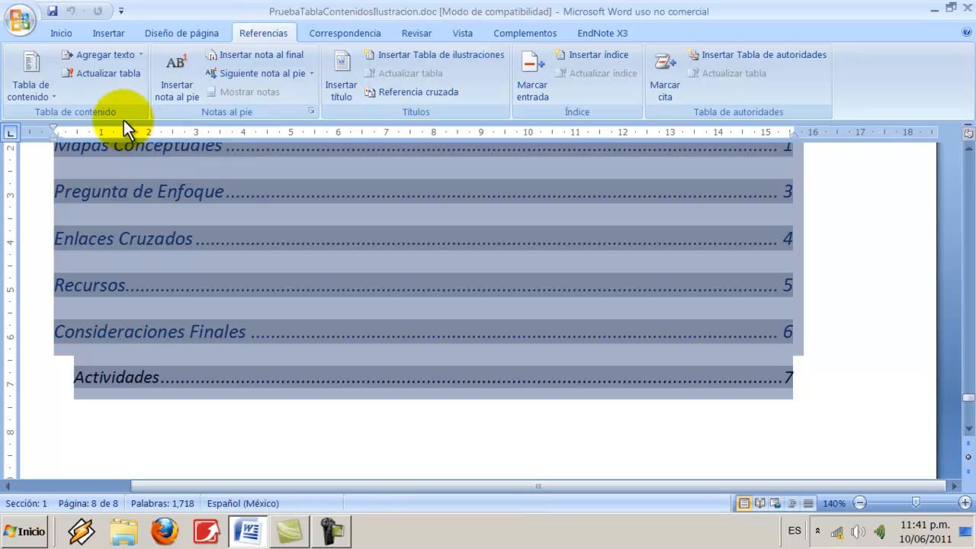
left_click(49, 93)
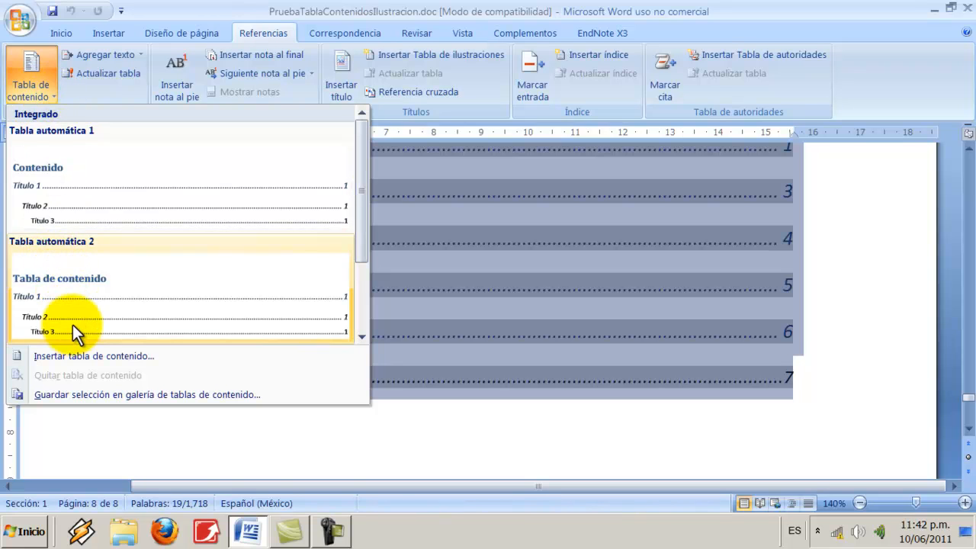
left_click(70, 396)
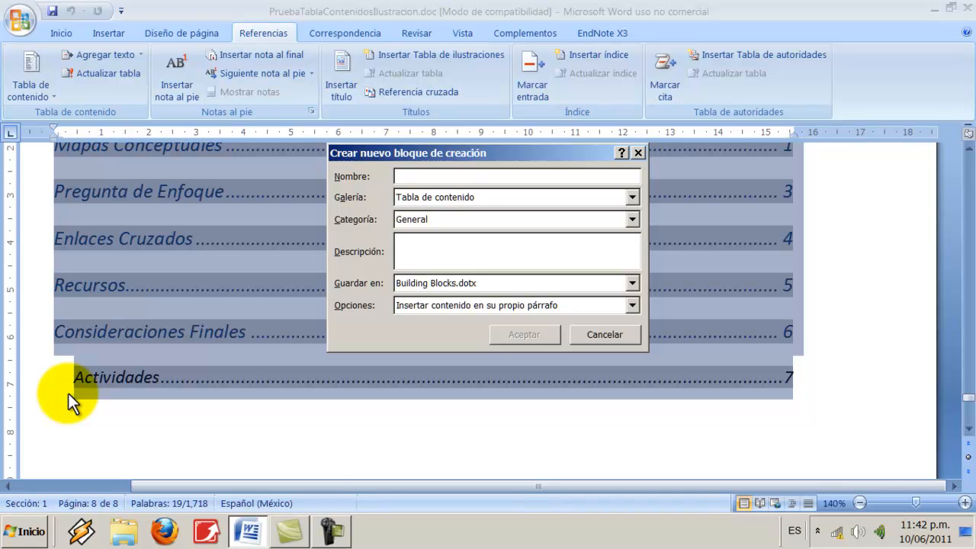
type("Pe")
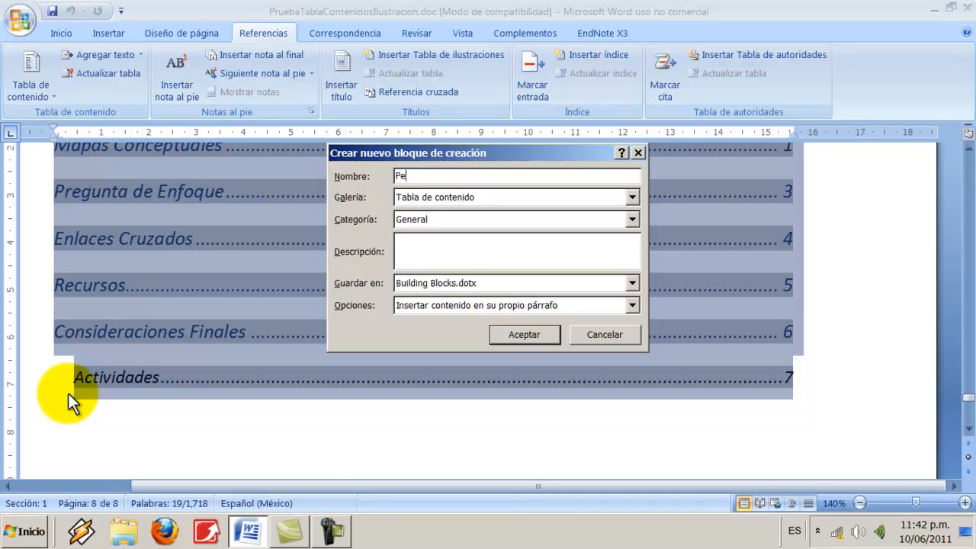
type("rsonal 1")
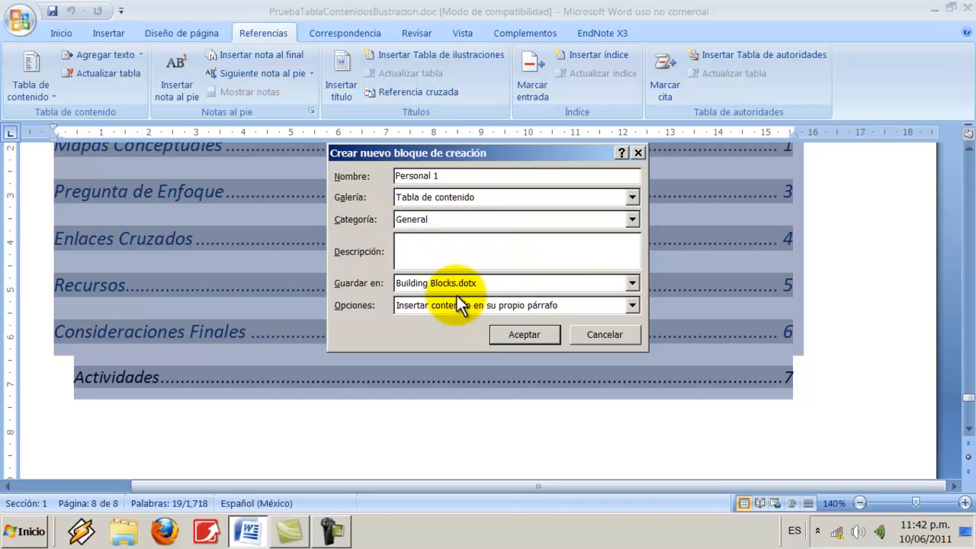
left_click(519, 334)
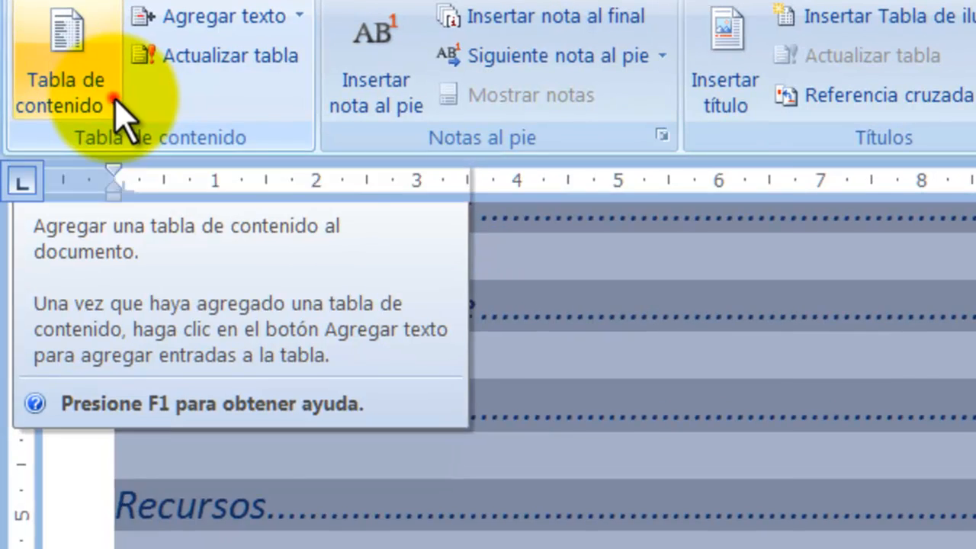
left_click(52, 95)
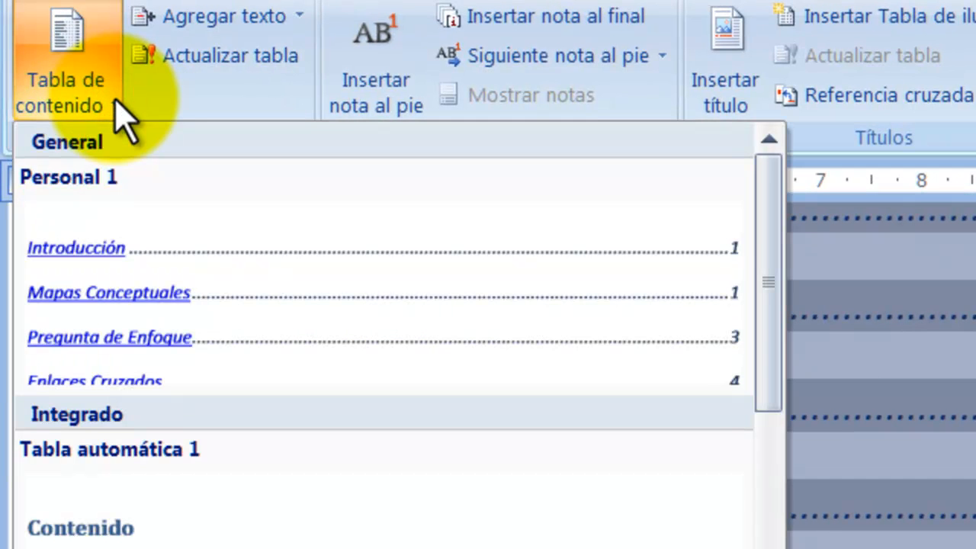